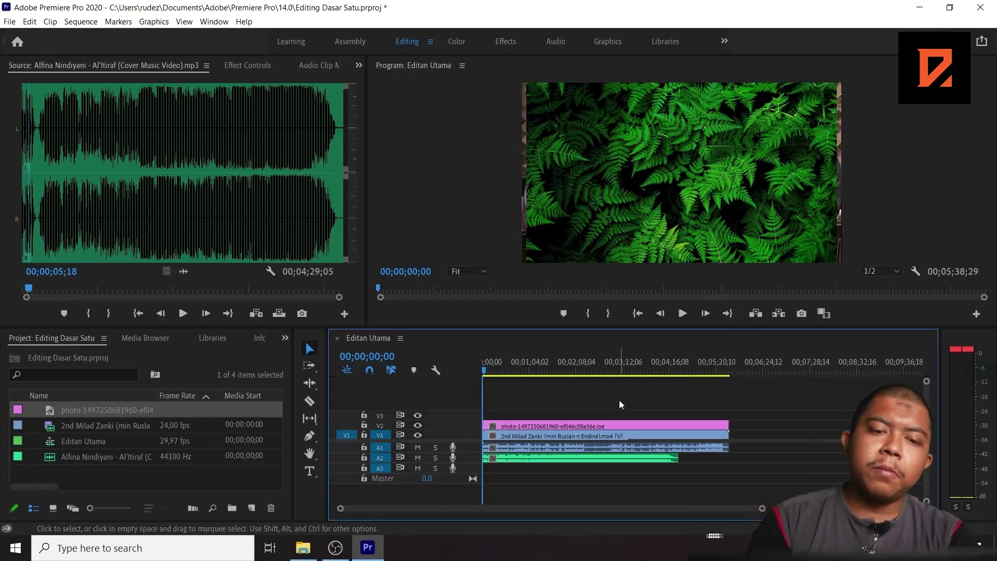
Scrub through the sequence and briefly play it from the start to examine how the V2 photo covers the video below
drag(522, 369, 518, 370)
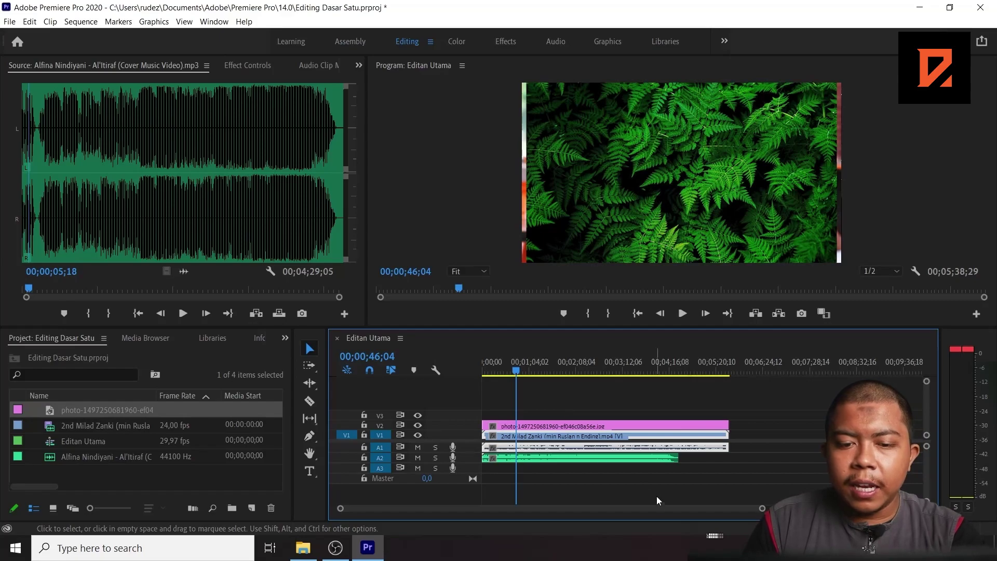
drag(761, 508, 689, 515)
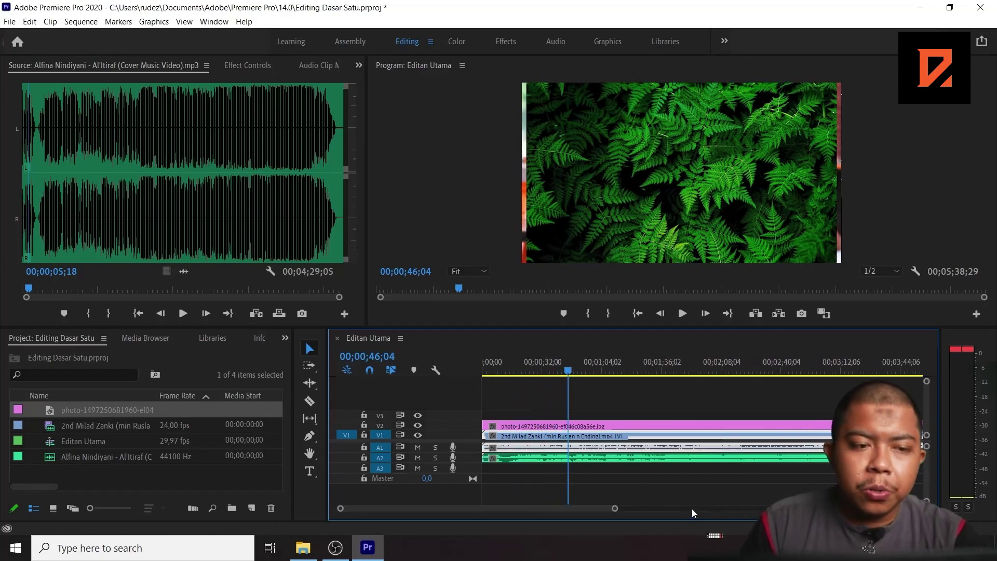
drag(615, 515, 713, 506)
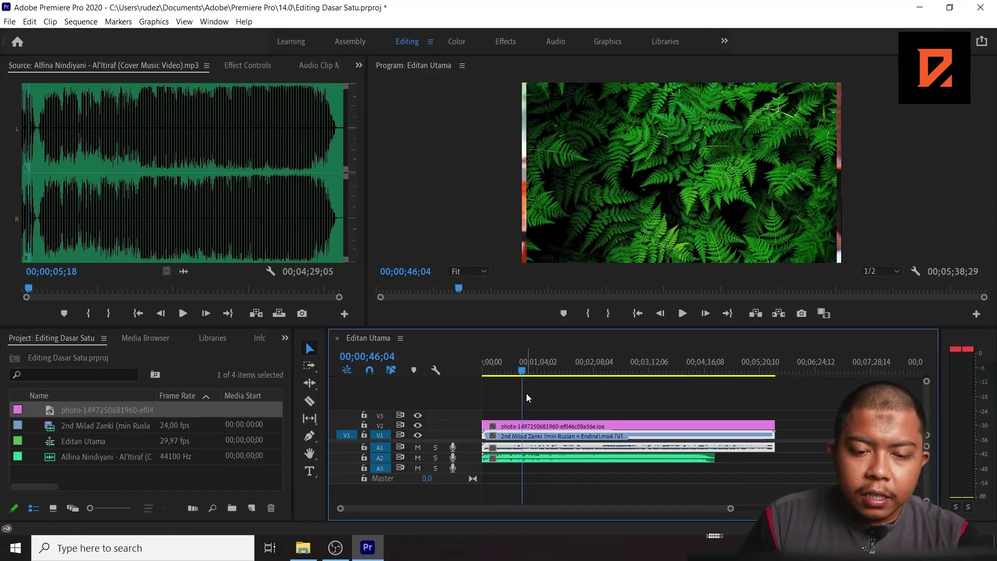
click(525, 371)
drag(528, 369, 595, 377)
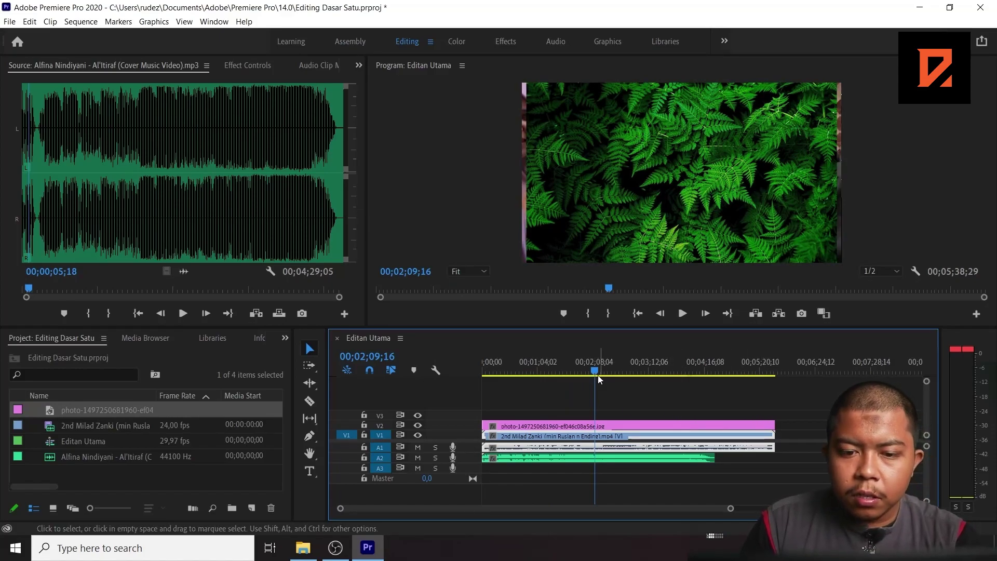
drag(598, 372, 631, 370)
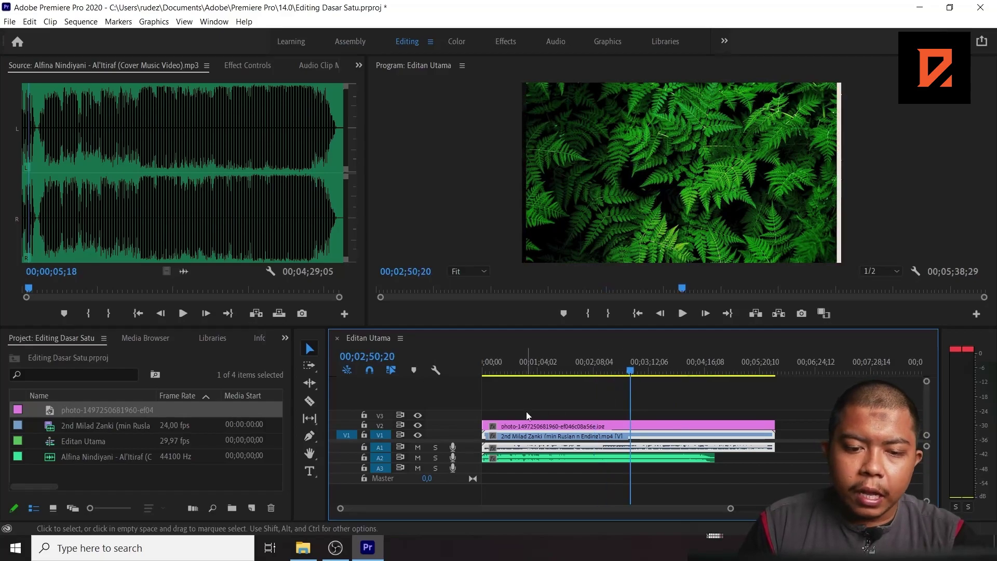
click(532, 424)
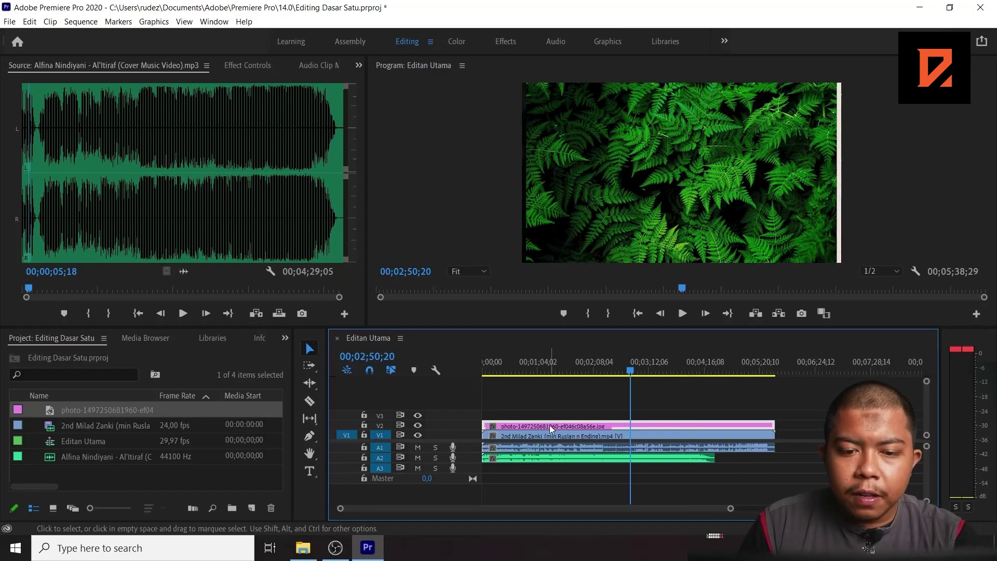
drag(631, 370, 470, 391)
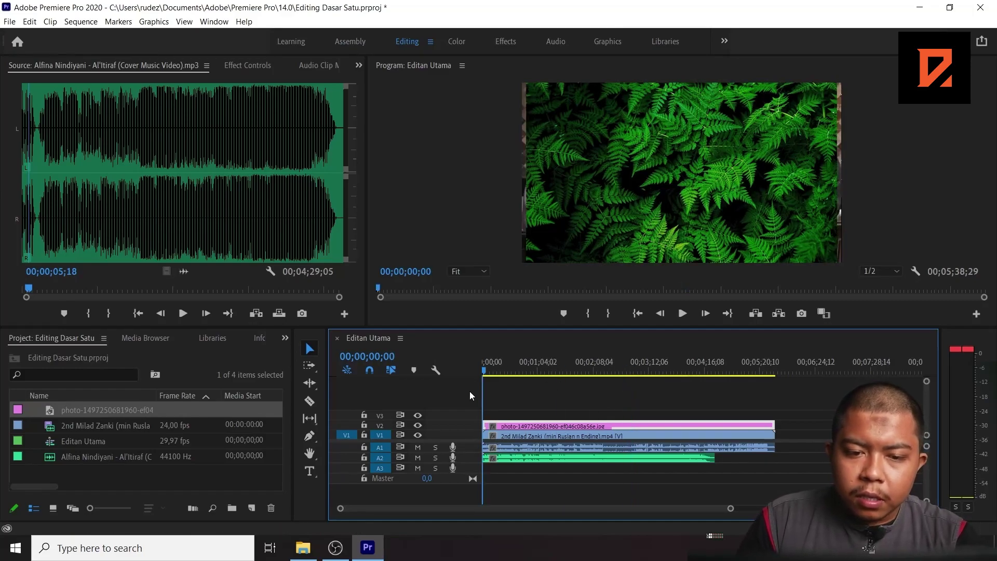
click(683, 313)
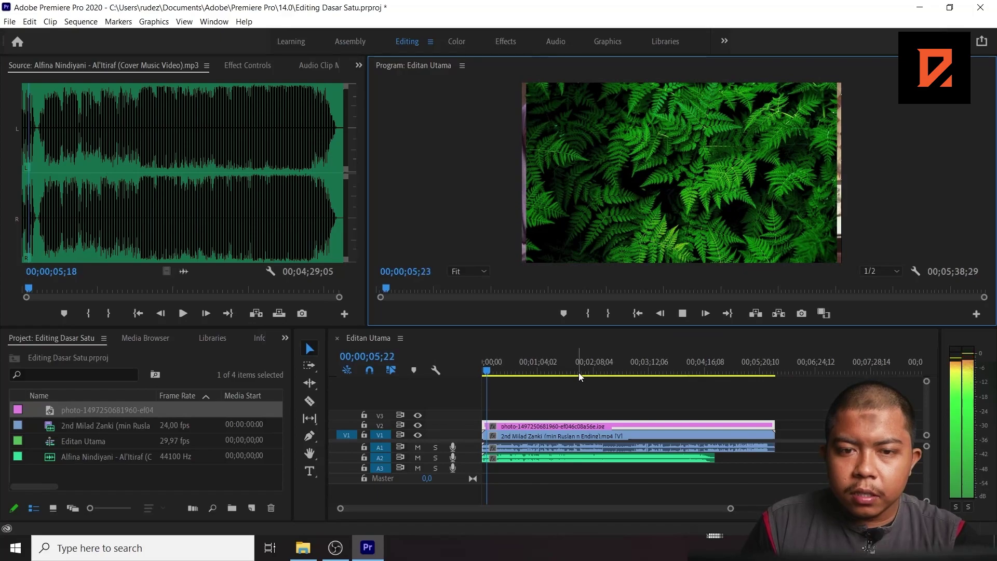
key(space)
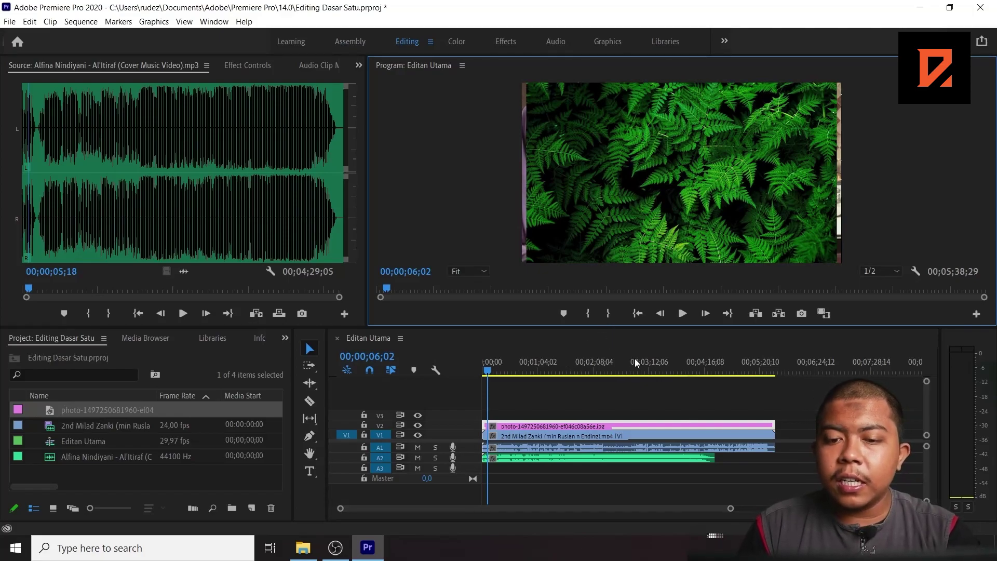
click(658, 368)
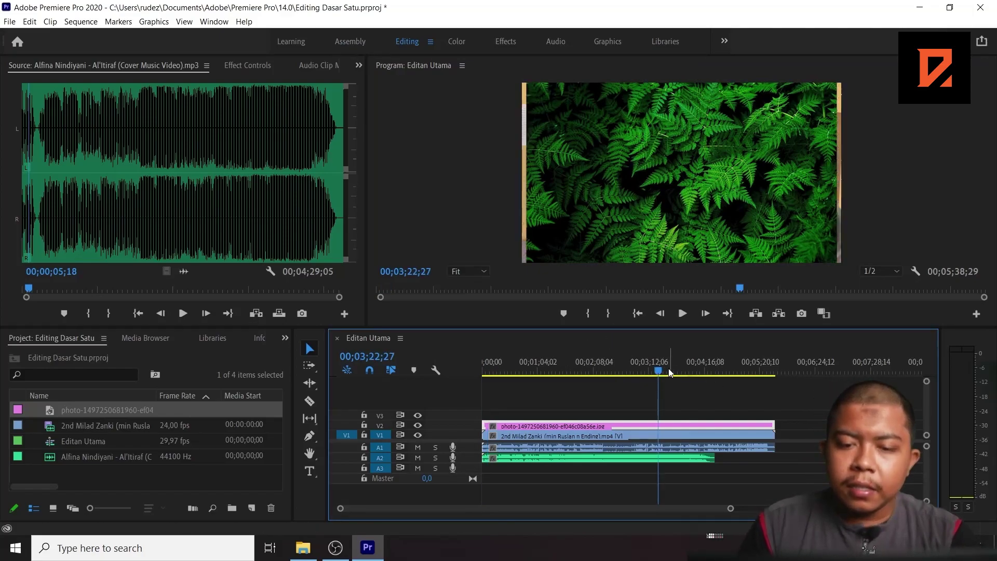
drag(660, 370, 554, 386)
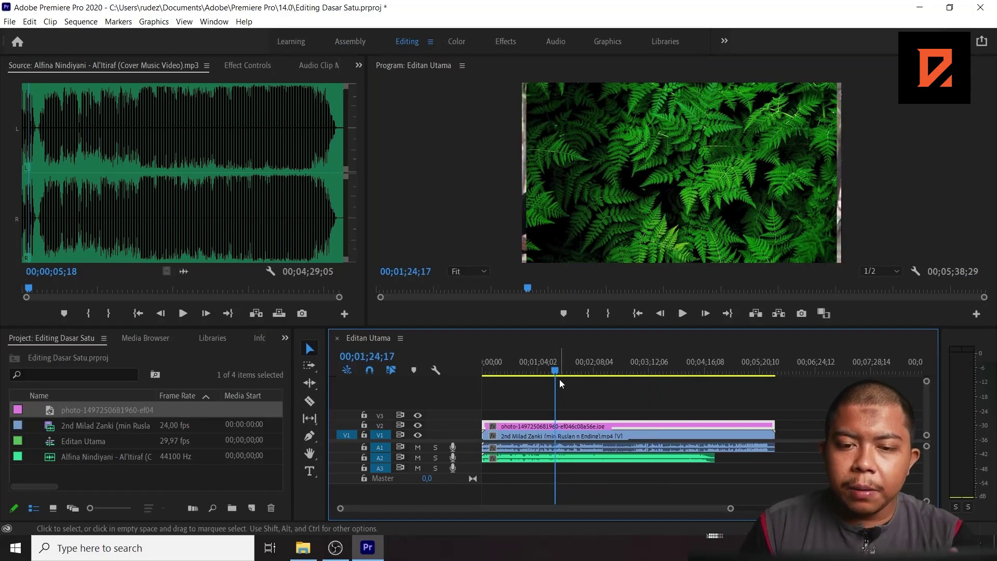
Trim the end of the V2 photo clip back to 00;01;24;17, and extend it to the video's end again
drag(774, 424, 776, 422)
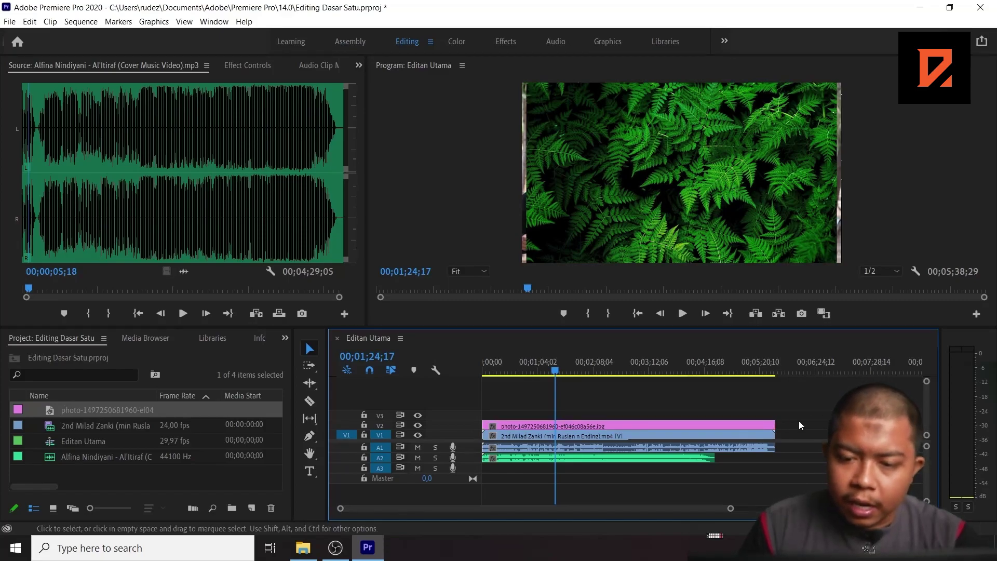
click(756, 425)
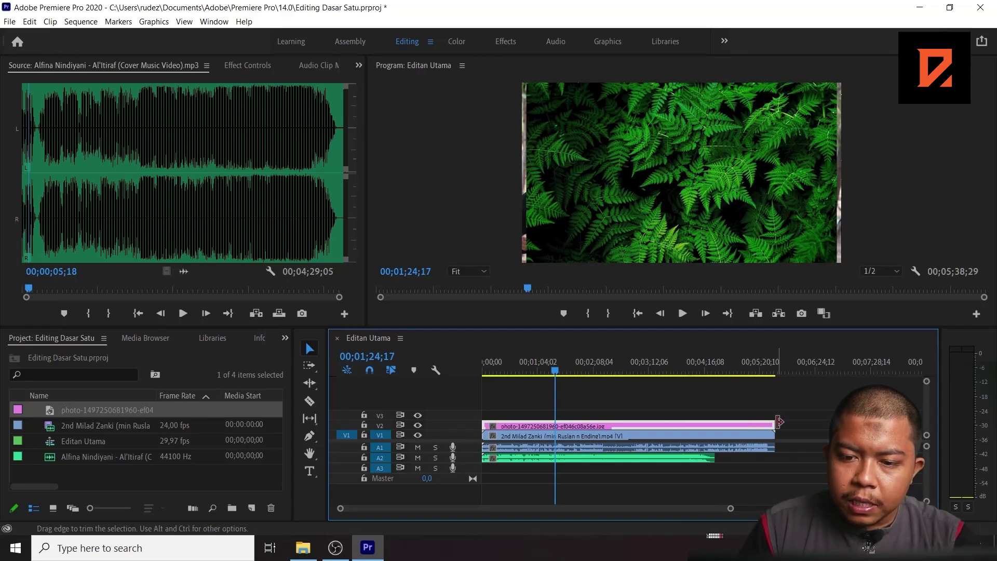
drag(780, 421, 554, 422)
mouse_move(550, 370)
mouse_down()
mouse_move(535, 372)
mouse_move(560, 379)
mouse_move(532, 373)
mouse_up()
drag(553, 423, 775, 421)
mouse_move(492, 425)
mouse_down()
mouse_move(531, 422)
mouse_move(482, 422)
mouse_up()
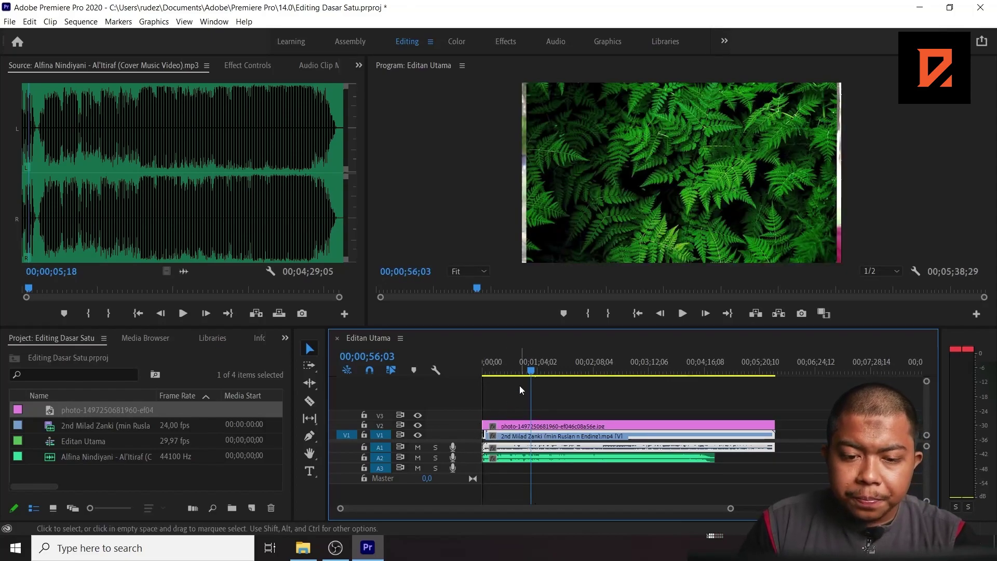
Split the V2 photo clip into three pieces with the Razor tool at about 2:26 and 3:19
drag(532, 370, 568, 372)
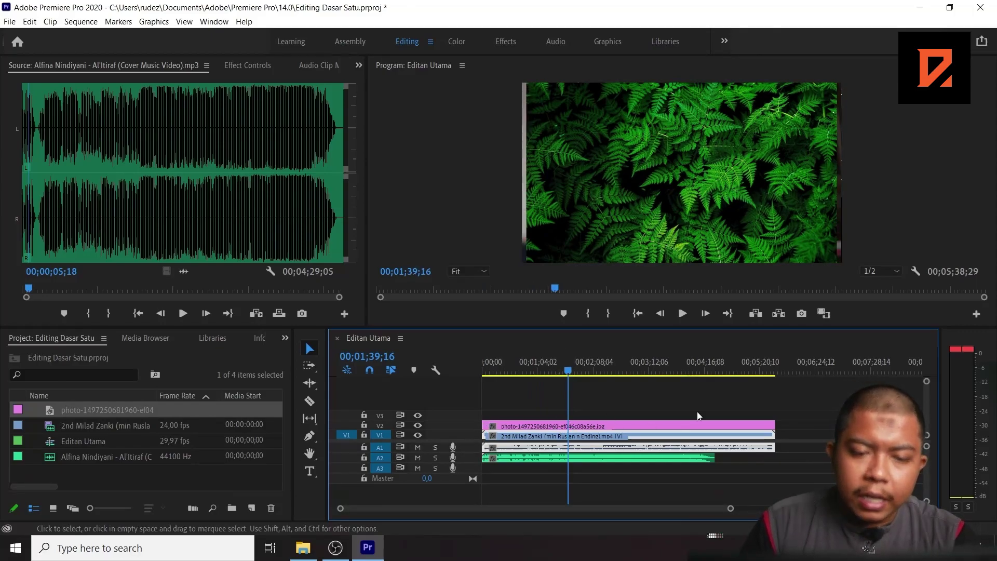
drag(731, 508, 674, 509)
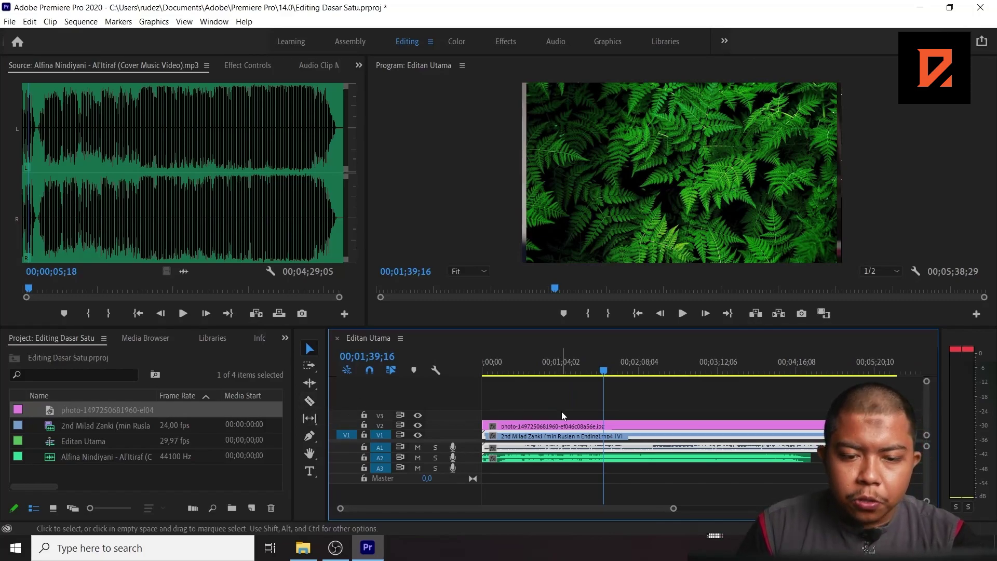
key(c)
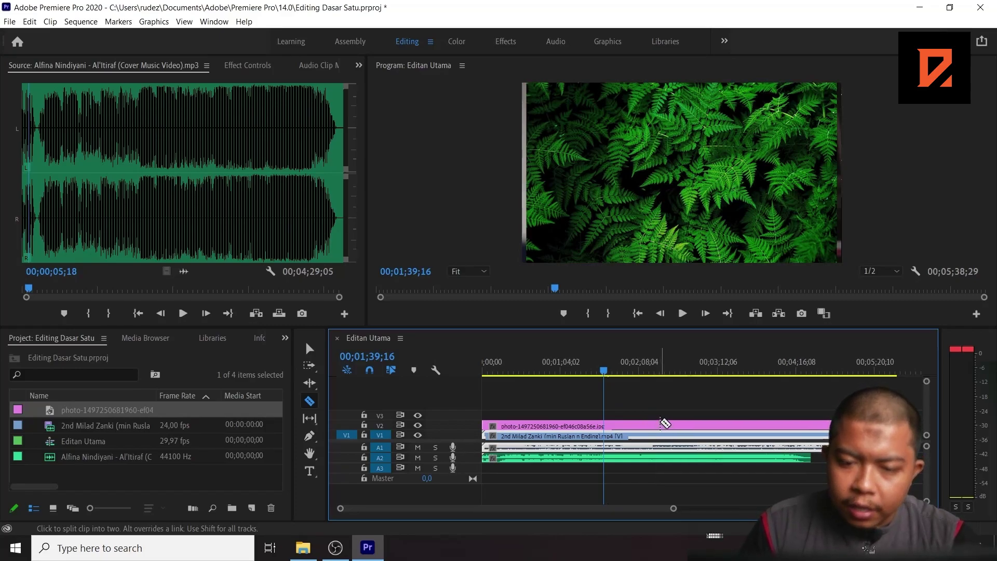
click(662, 424)
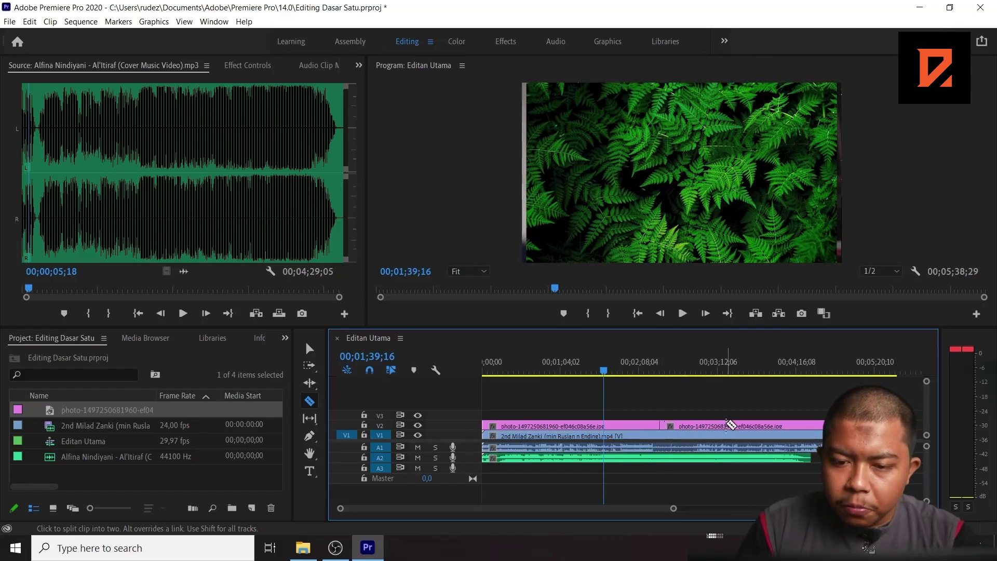
click(729, 424)
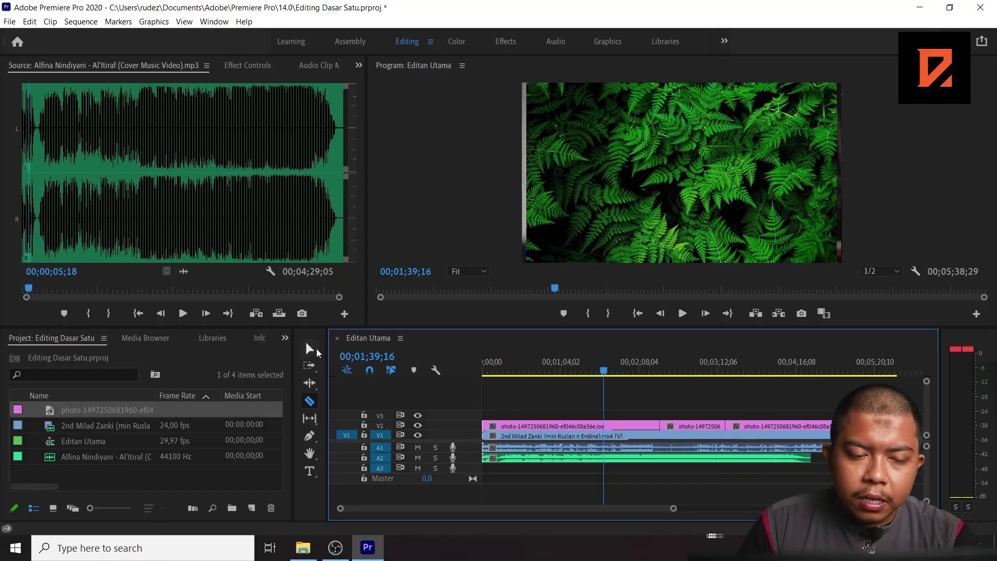
Delete the last and first pieces of the V2 photo clip, keeping the middle one, and check the preview at 00;02;33;05
click(312, 348)
click(756, 425)
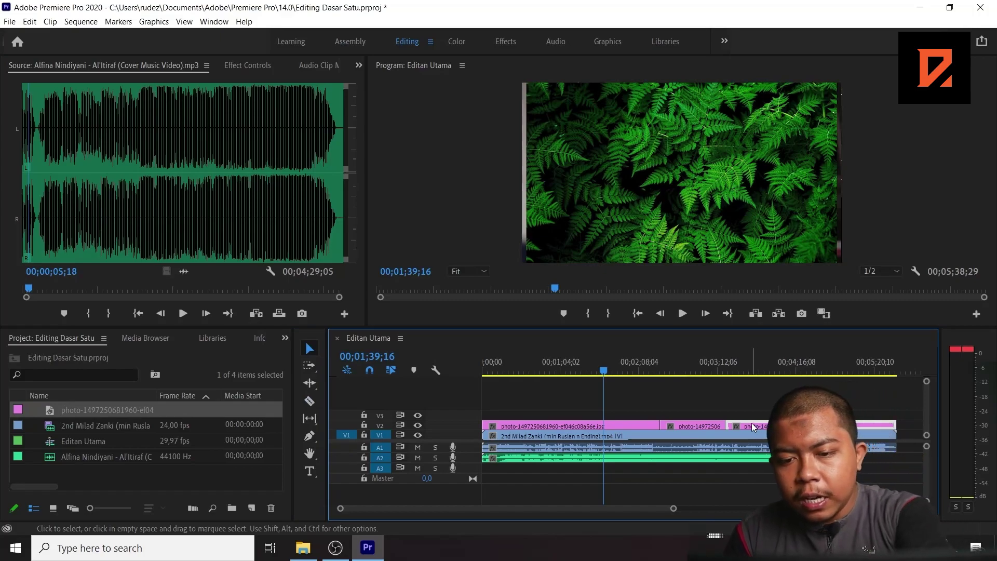
key(Delete)
click(628, 426)
key(Delete)
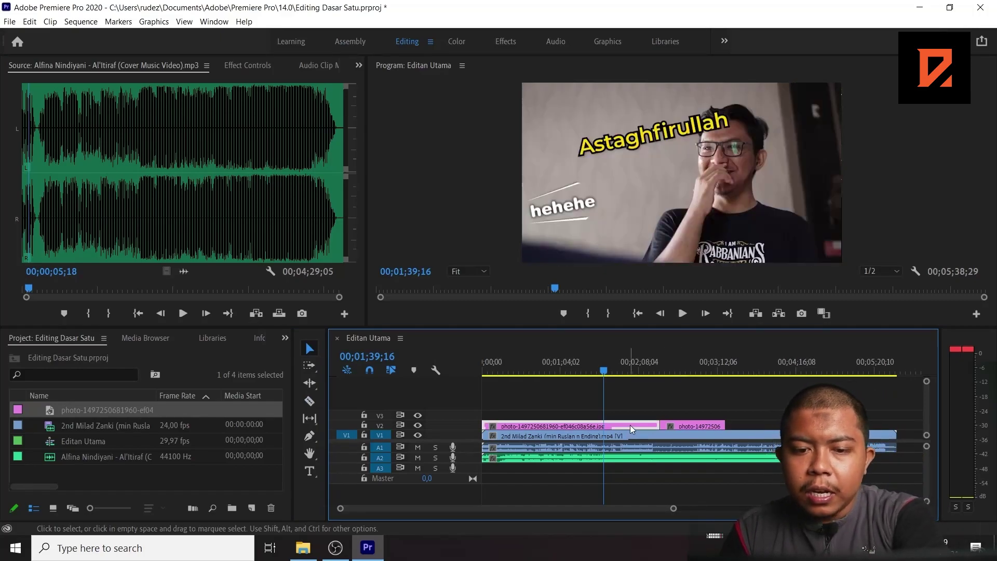
drag(611, 374, 669, 377)
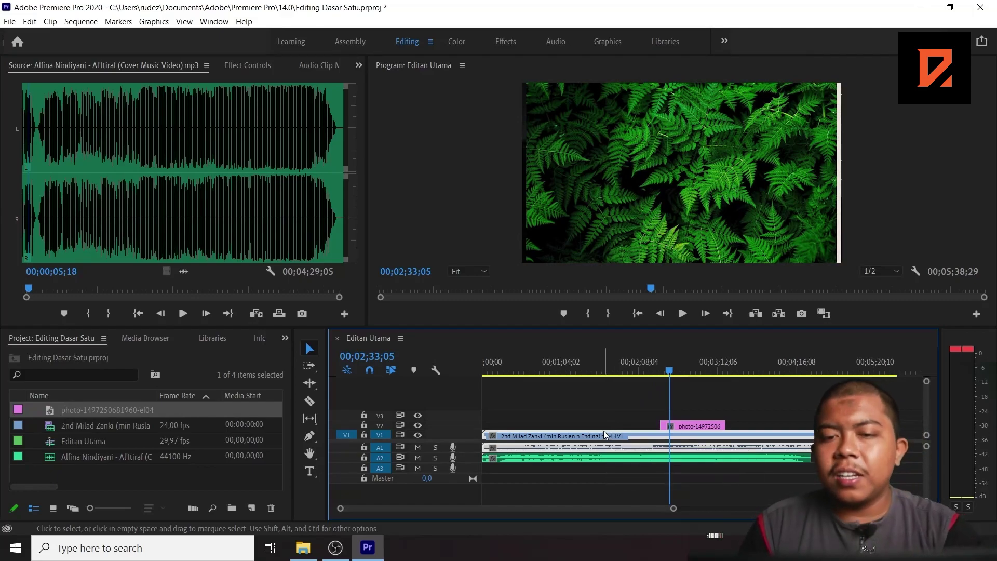
Scrub to the shot change at 00;00;47;20 and split the V1 video clip there with the Razor tool
drag(607, 372, 535, 372)
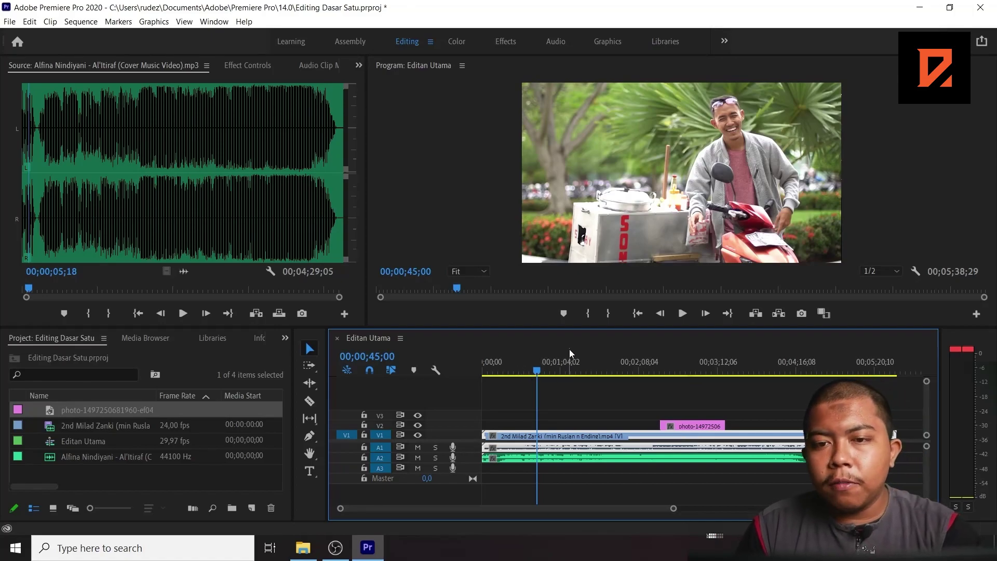
click(538, 370)
drag(539, 370, 544, 370)
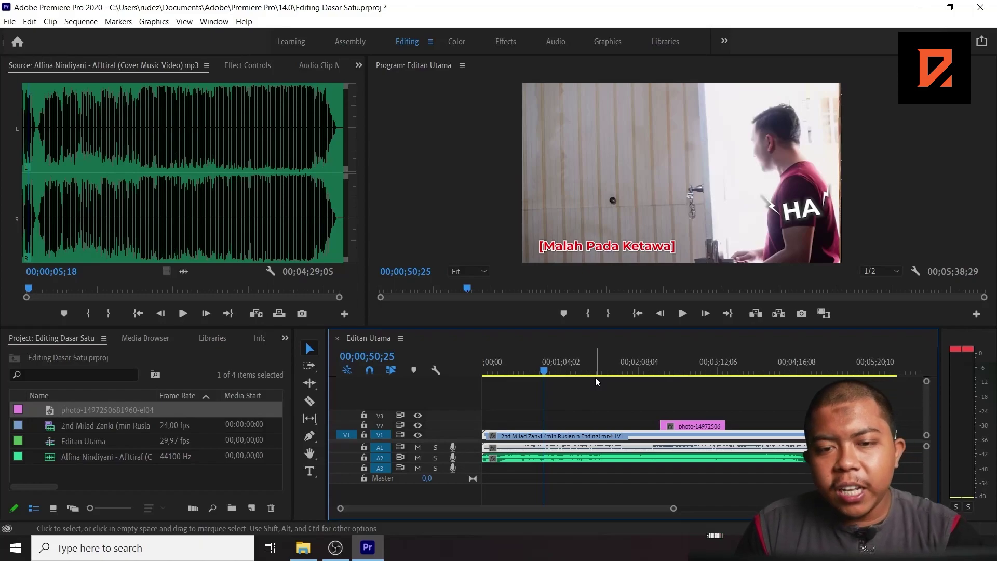
drag(550, 373, 543, 370)
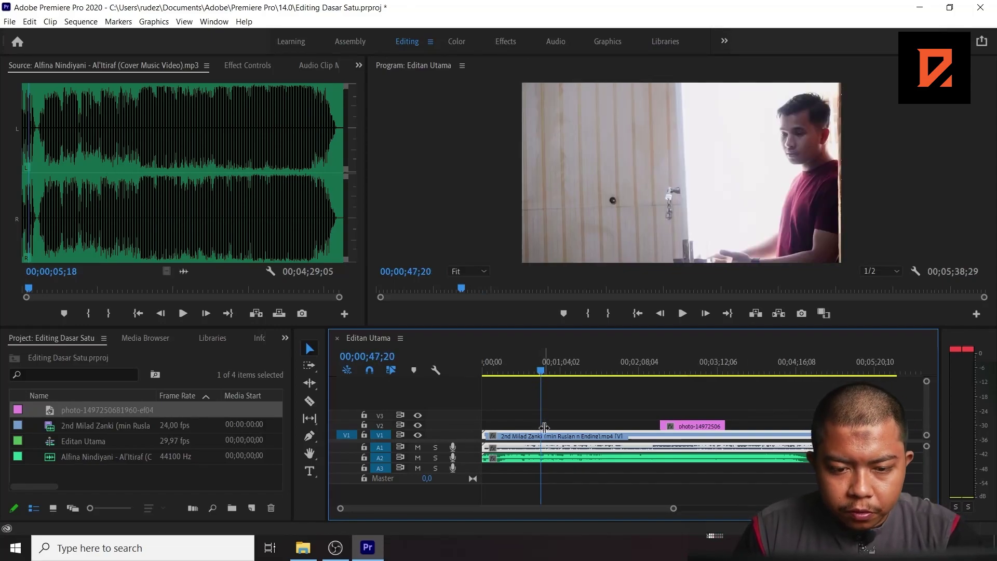
click(309, 401)
click(543, 435)
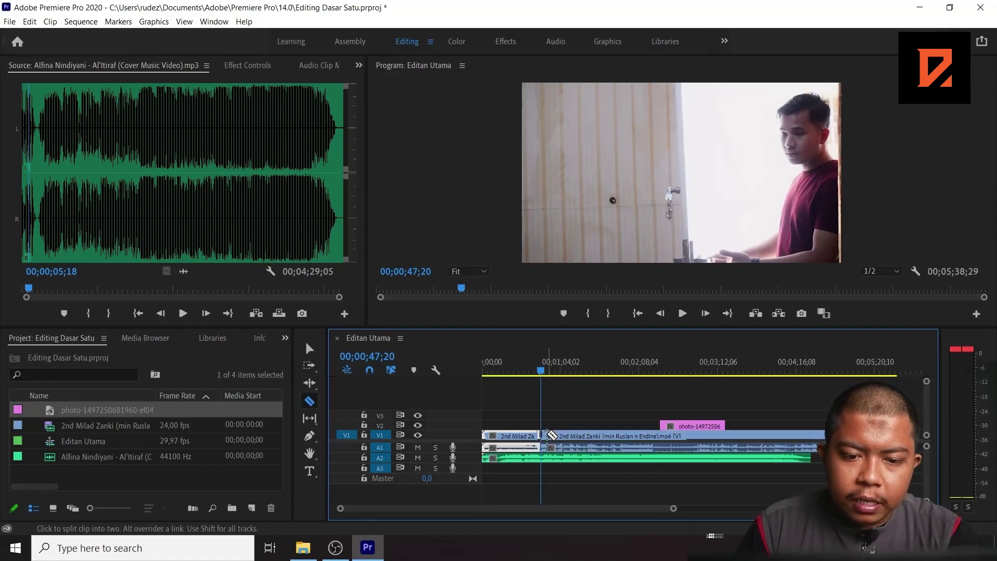
Delete the part of the V1 video clip that follows the cut, together with its linked audio
key(v)
click(569, 436)
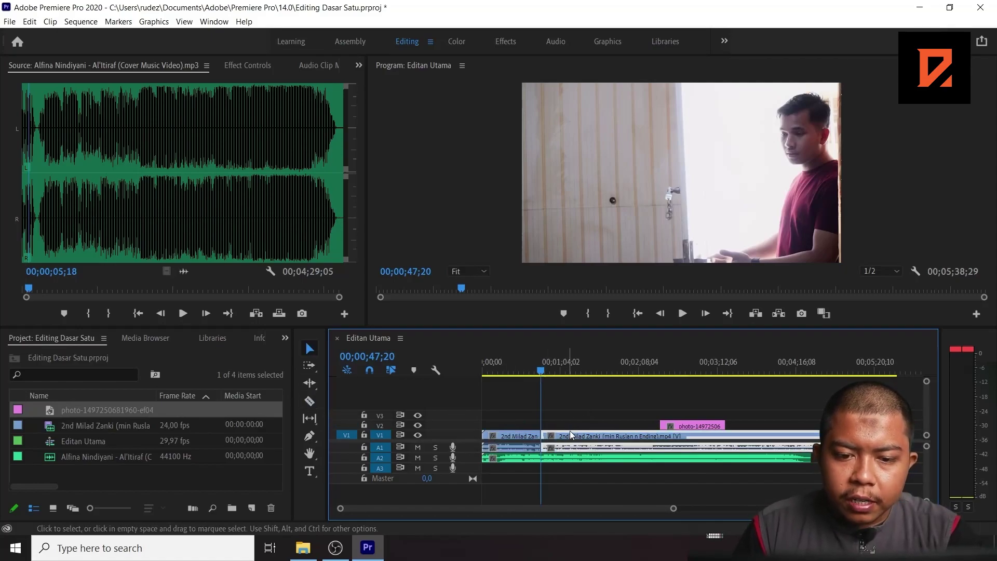
drag(547, 372, 567, 373)
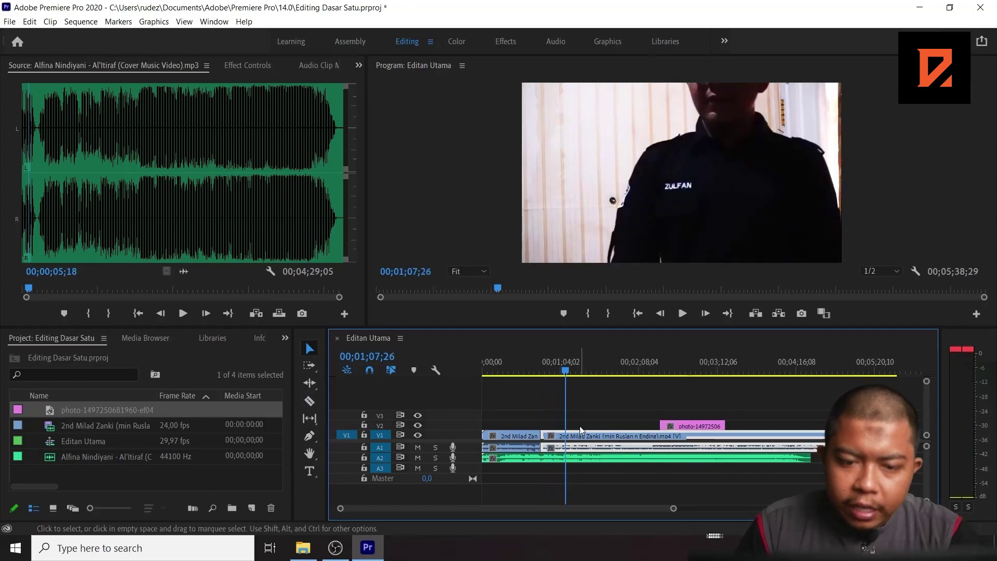
key(Delete)
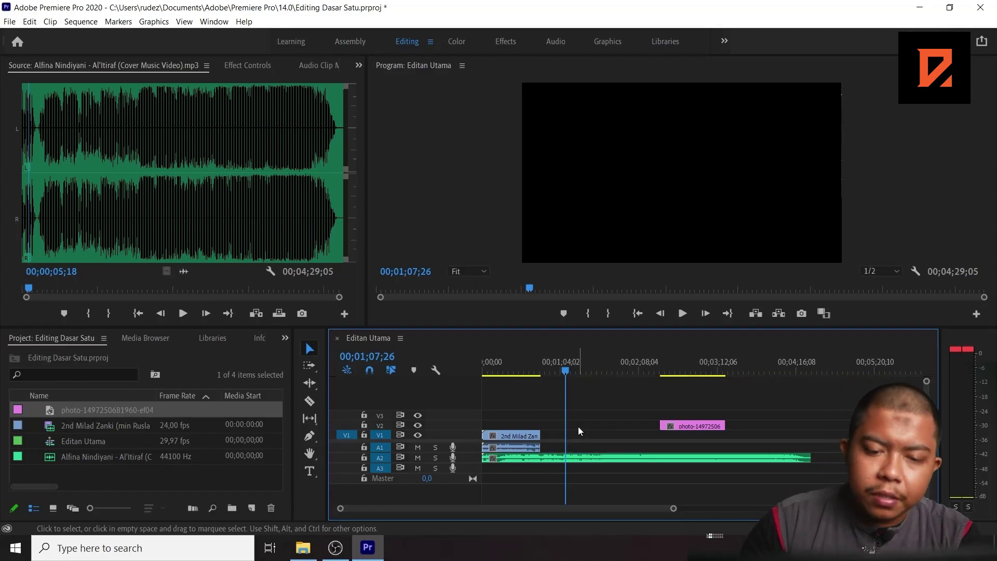
Scrub back to 00;00;42;11 in the remaining video, and undo both the deletion and the split of the V1 clip
click(538, 368)
drag(539, 368, 535, 369)
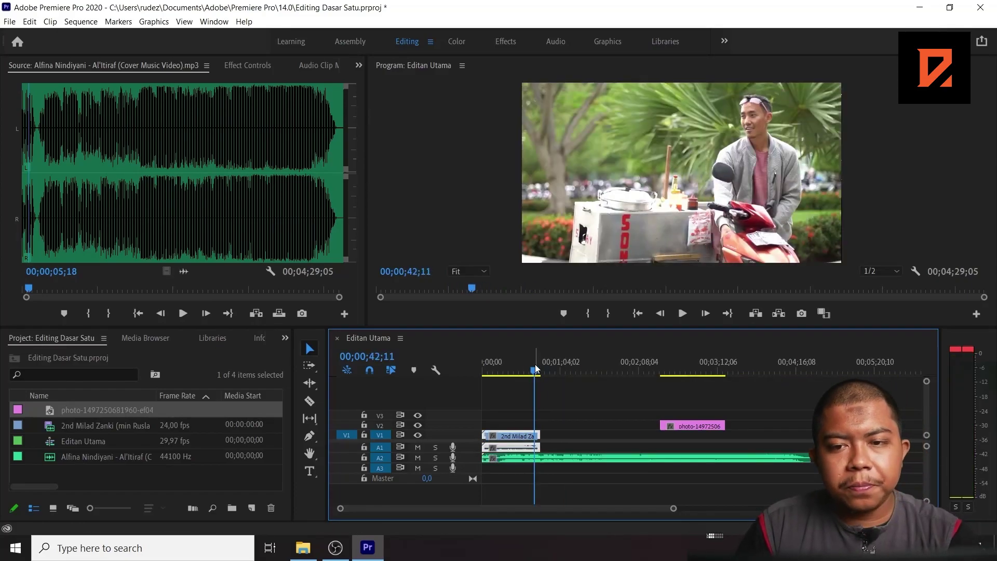
key(ctrl+z)
key(ctrl+z)
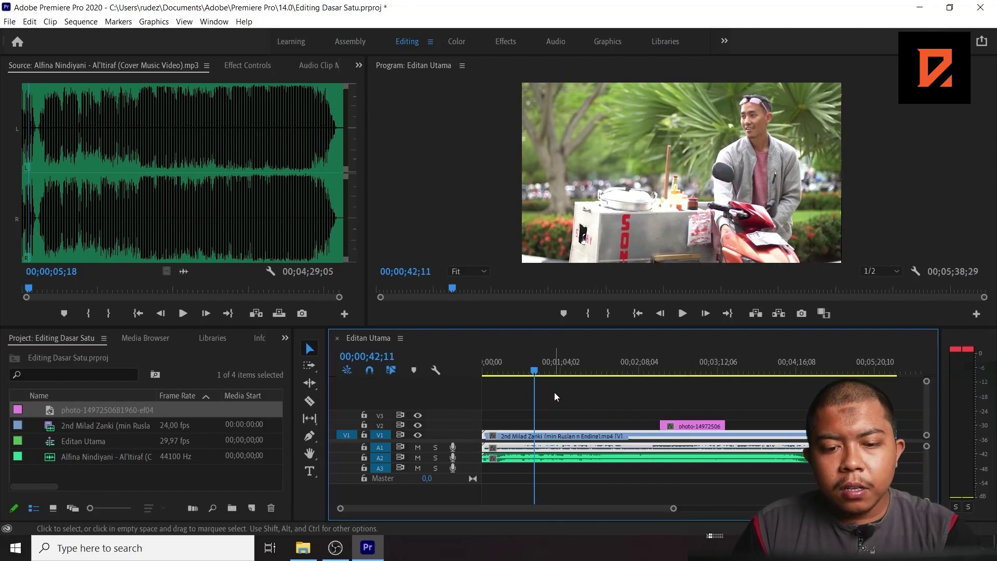
Trim the start of the V1 video clip to 00;00;23;09 and play the sequence from there
drag(537, 370, 558, 379)
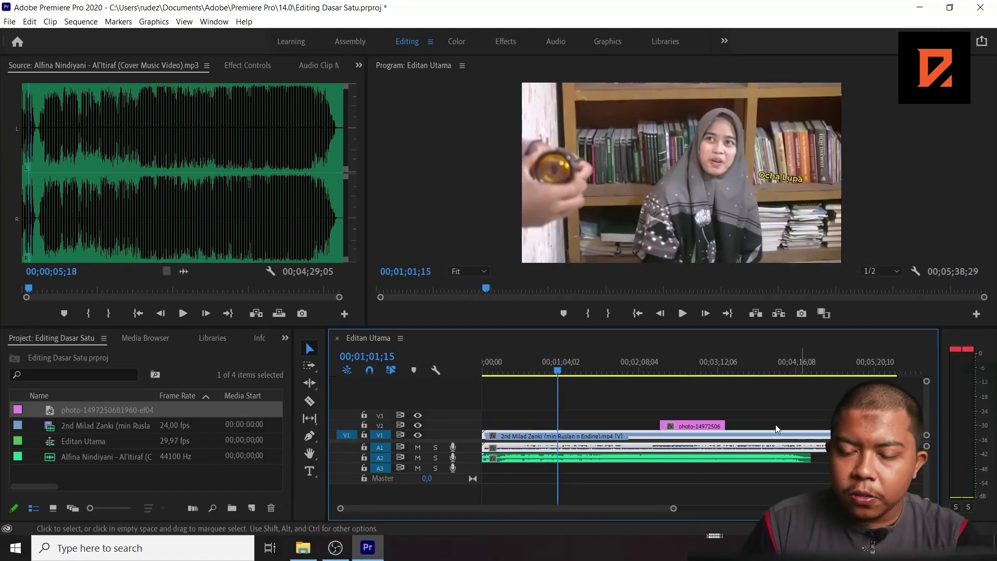
drag(535, 372, 511, 387)
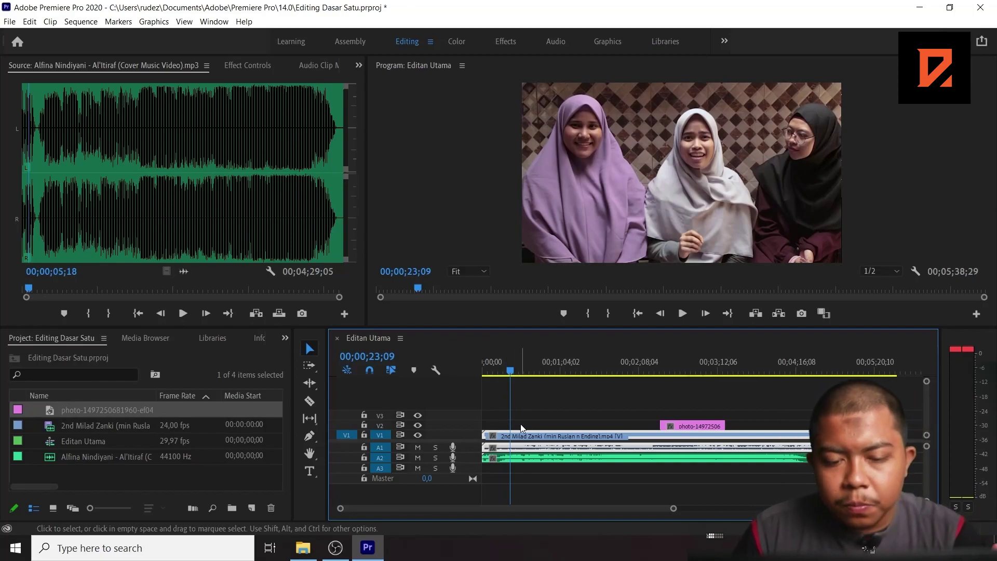
drag(486, 436, 513, 435)
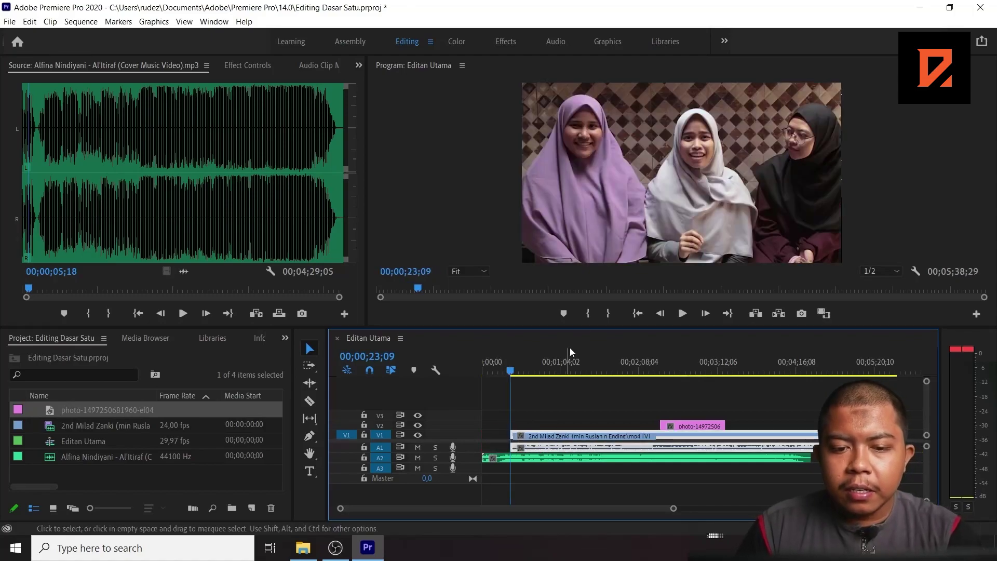
key(space)
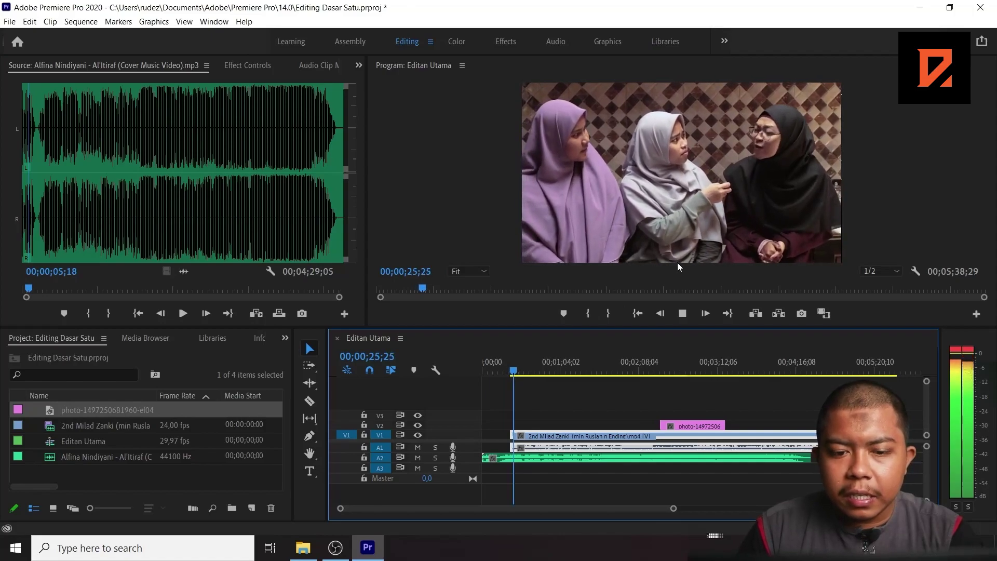
Stop playback, trim the end of the V1 video clip to about 00;04;16;08, and scrub to 00;03;46;26
key(space)
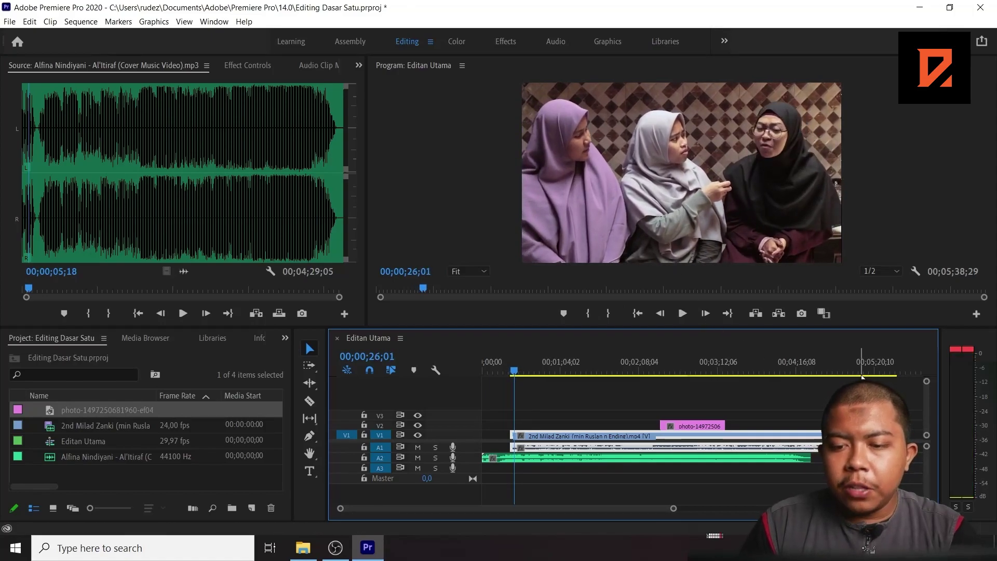
click(886, 371)
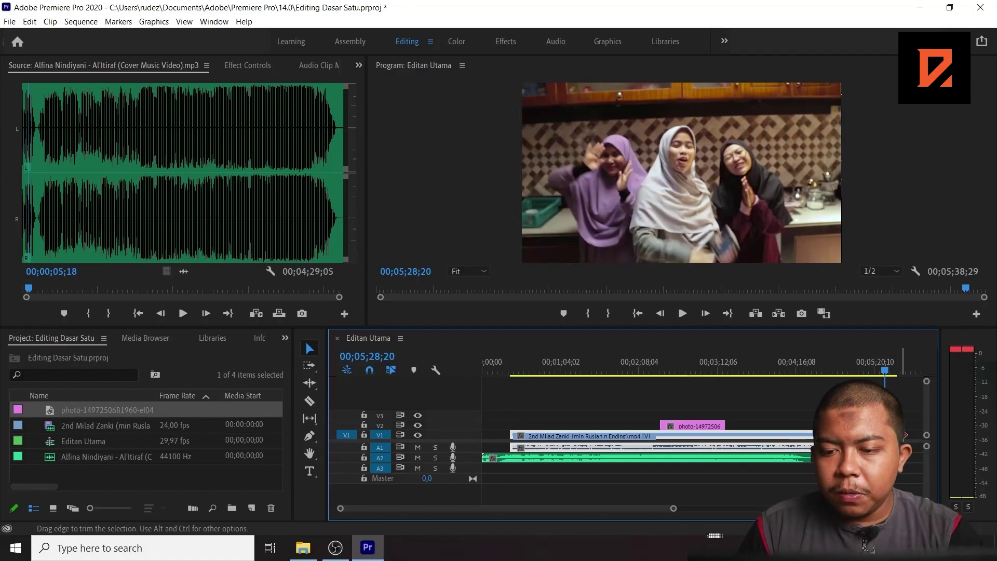
drag(815, 435, 795, 435)
click(760, 369)
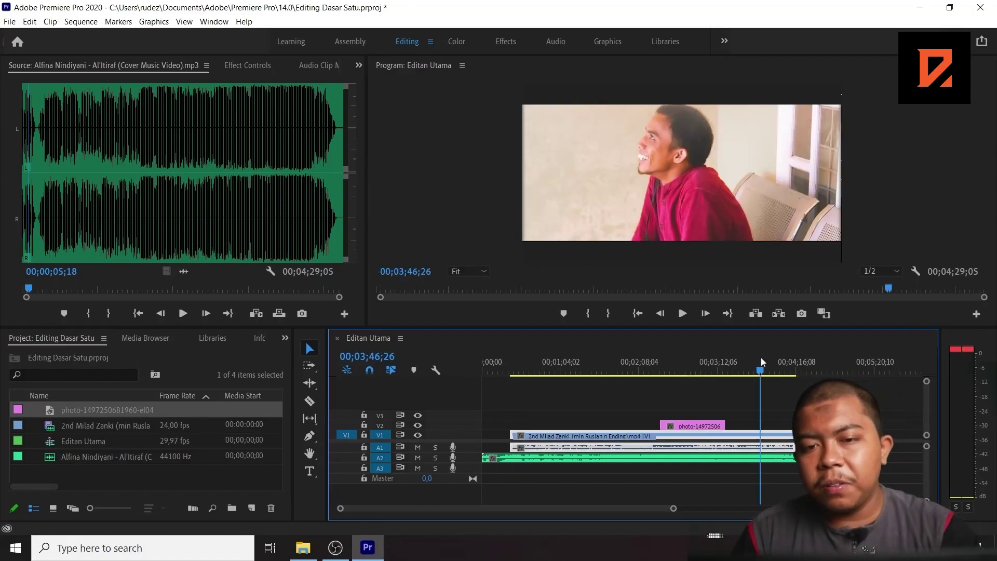
Split the V1 video clip with the Razor tool at 00;00;39;22, around 00;01;55;15, and at two points nearer its end
click(531, 370)
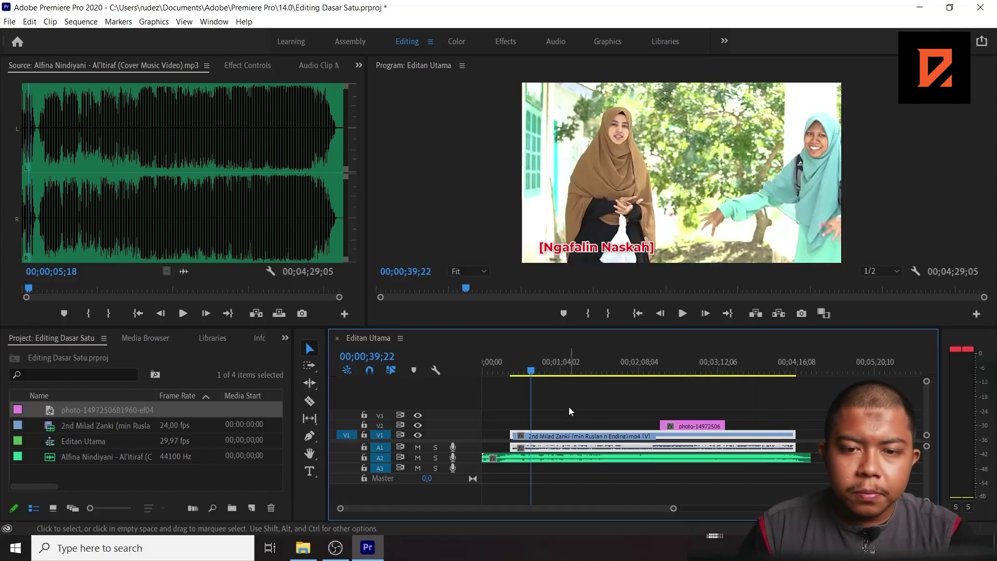
click(310, 401)
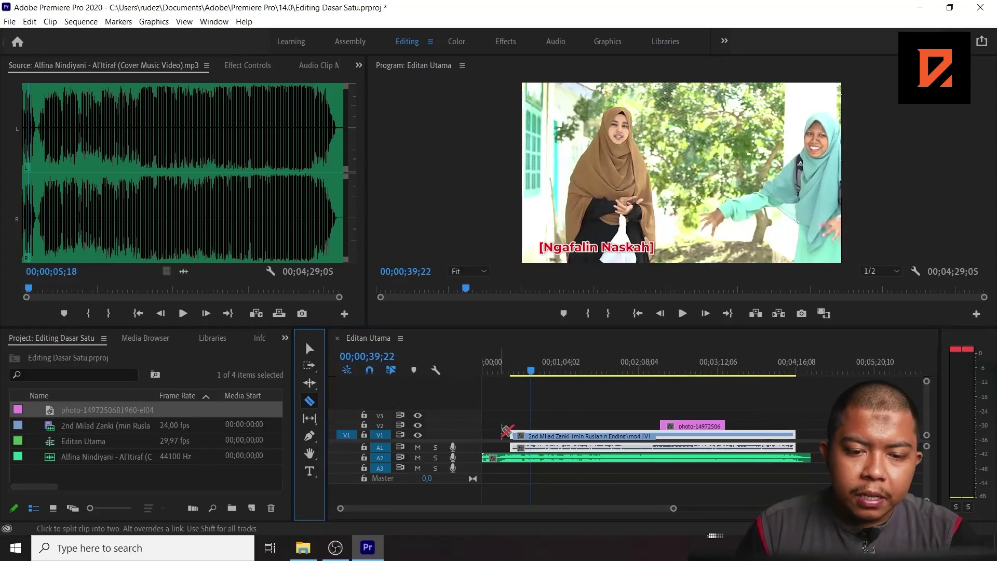
click(532, 437)
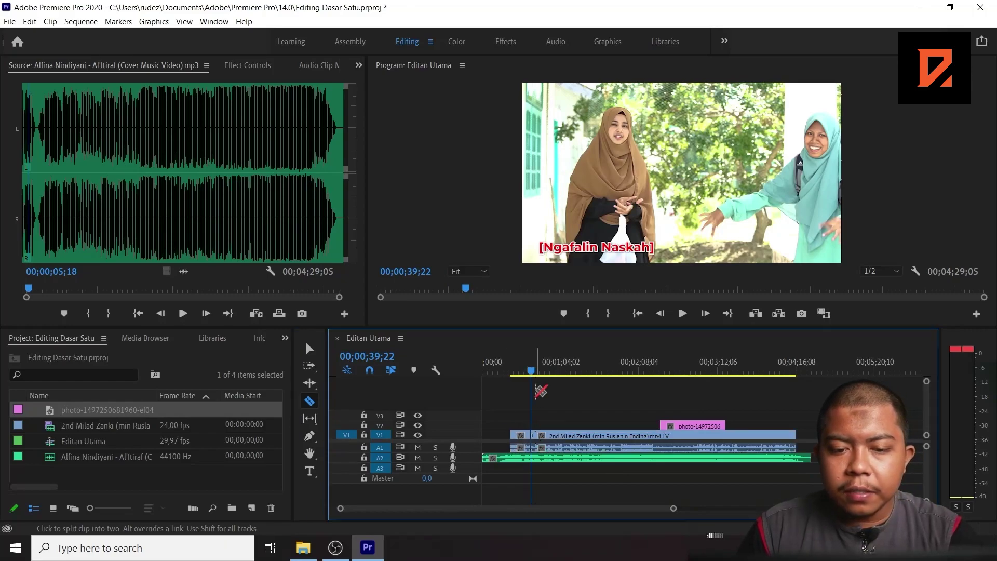
drag(536, 373, 625, 371)
click(625, 436)
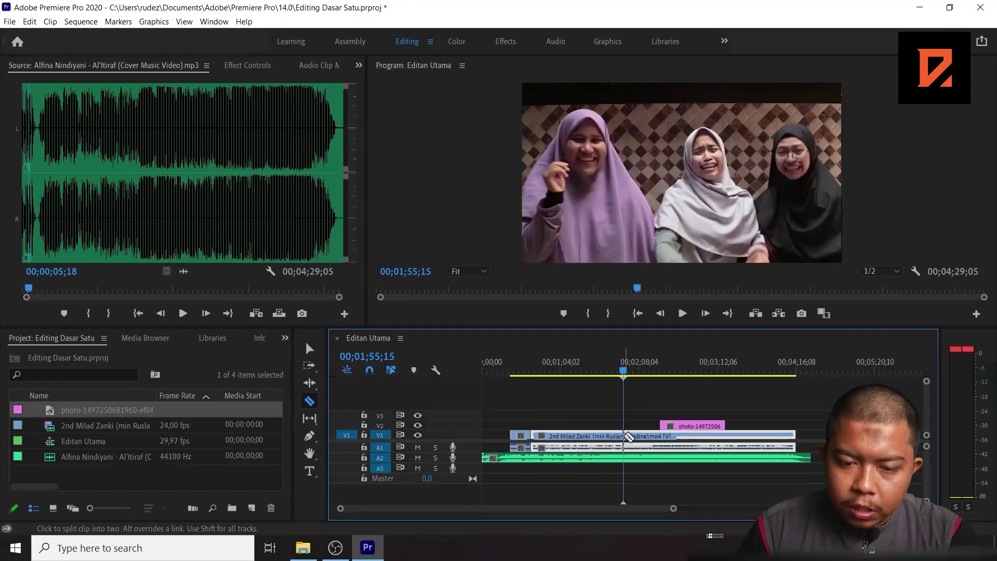
click(719, 436)
click(763, 436)
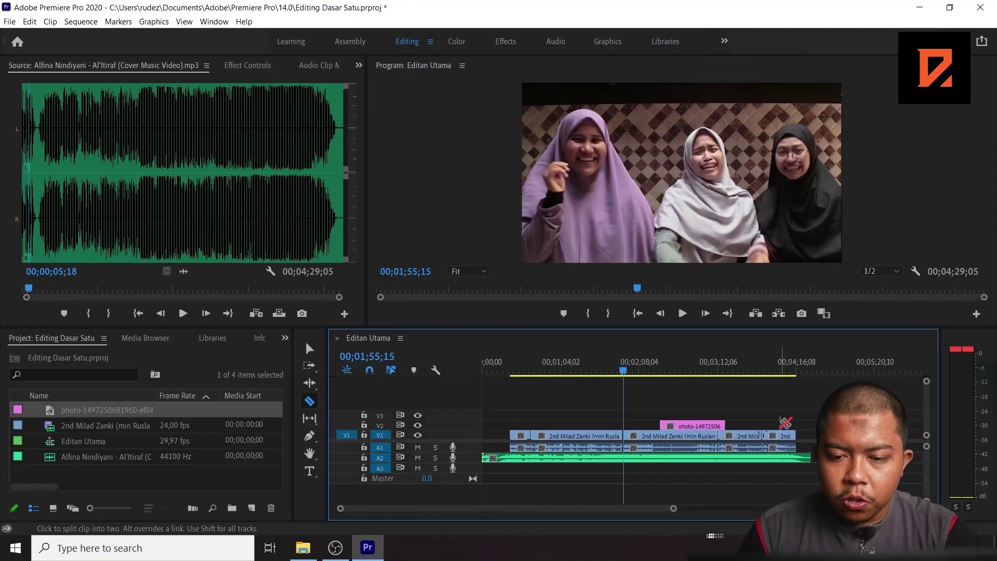
Delete the three middle segments of the V1 video, keeping only the first and last pieces
key(v)
click(741, 437)
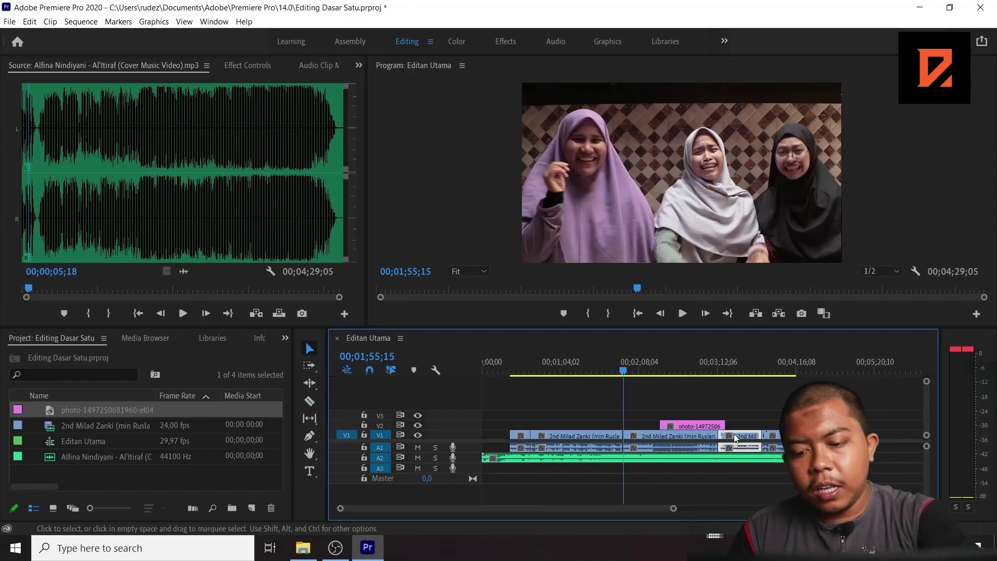
key(Delete)
click(658, 437)
key(Delete)
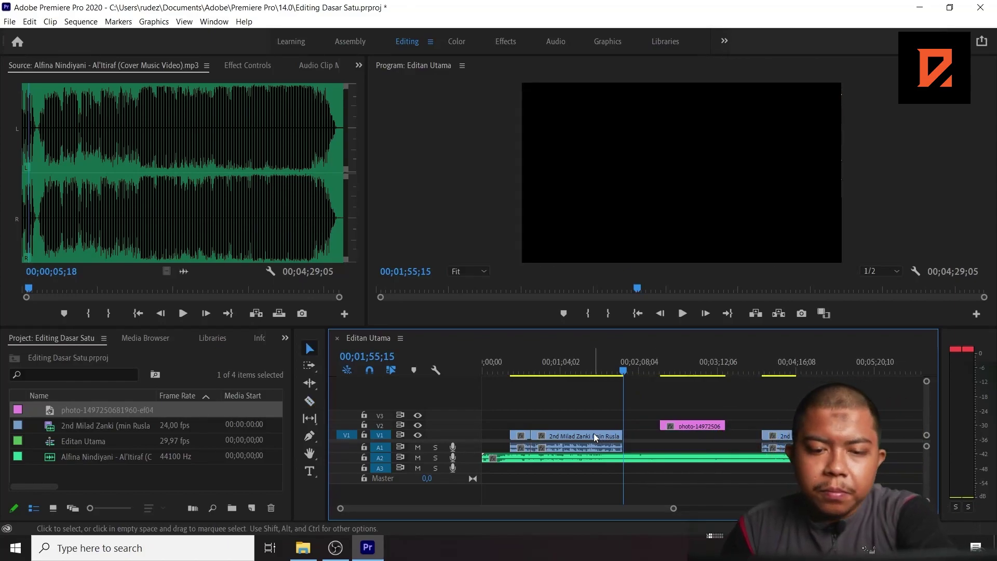
click(595, 438)
key(Delete)
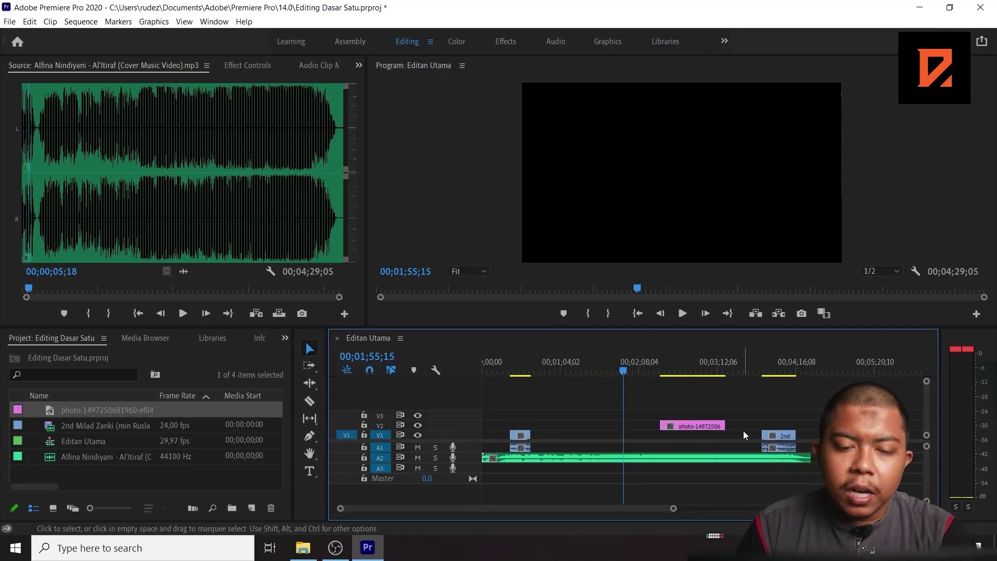
Move the last V1 video segment up against the first one and scrub across the join to 00;00;42;11
drag(786, 438, 554, 439)
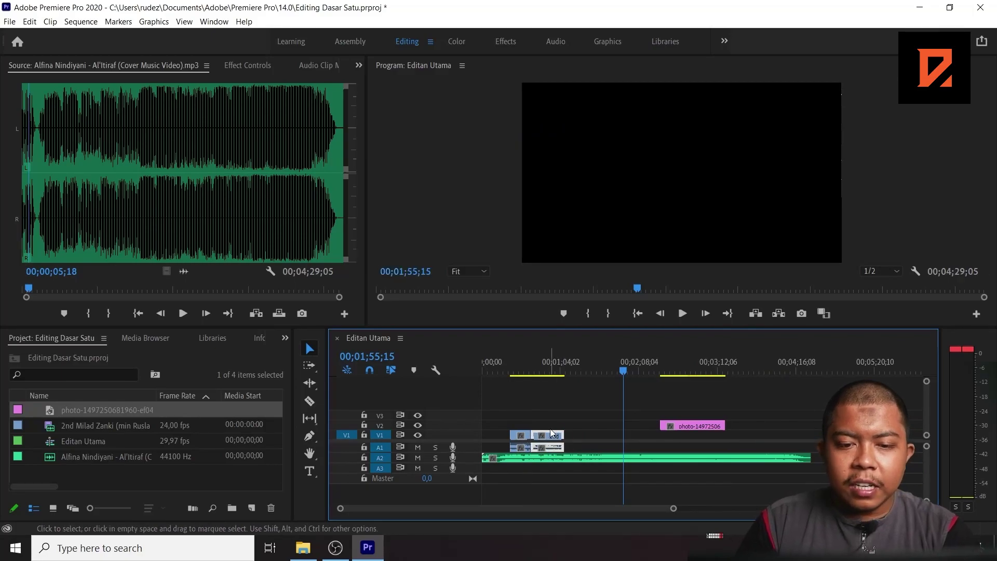
click(519, 372)
drag(518, 372, 535, 376)
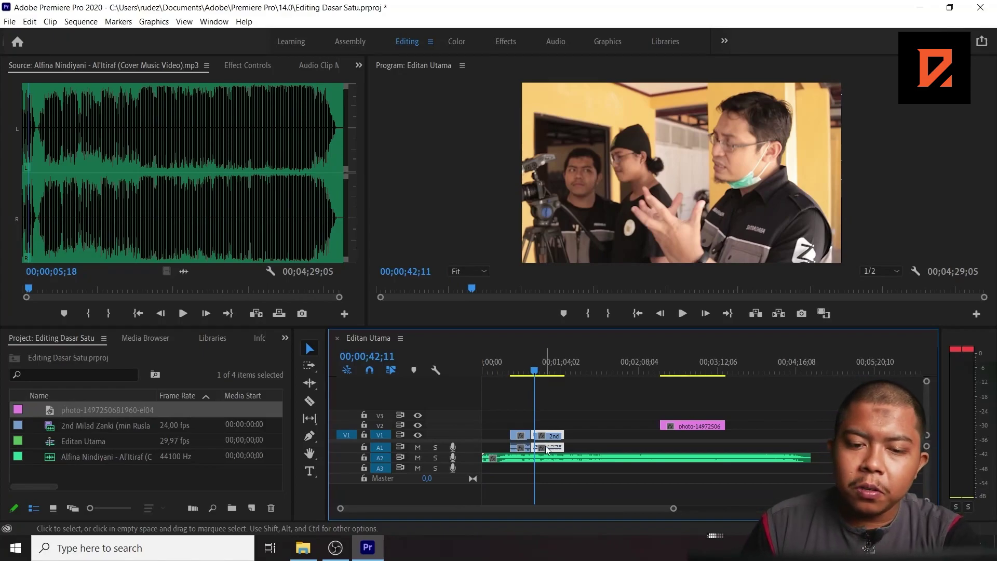
Trim the A2 music clip's start to the playhead at 00;00;42;11 and shorten its end to beneath the V2 photo clip
click(558, 461)
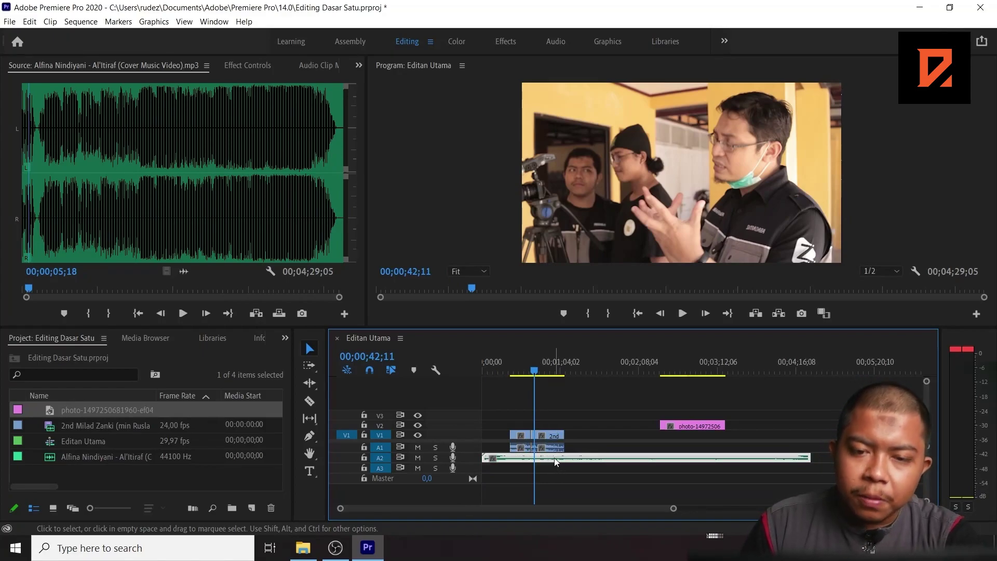
drag(485, 459, 535, 458)
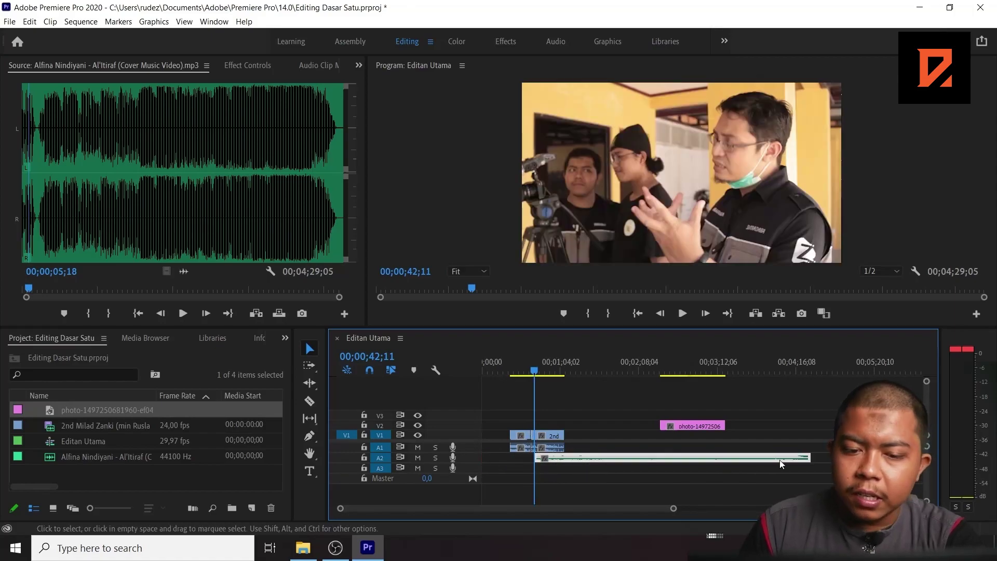
drag(810, 458, 676, 460)
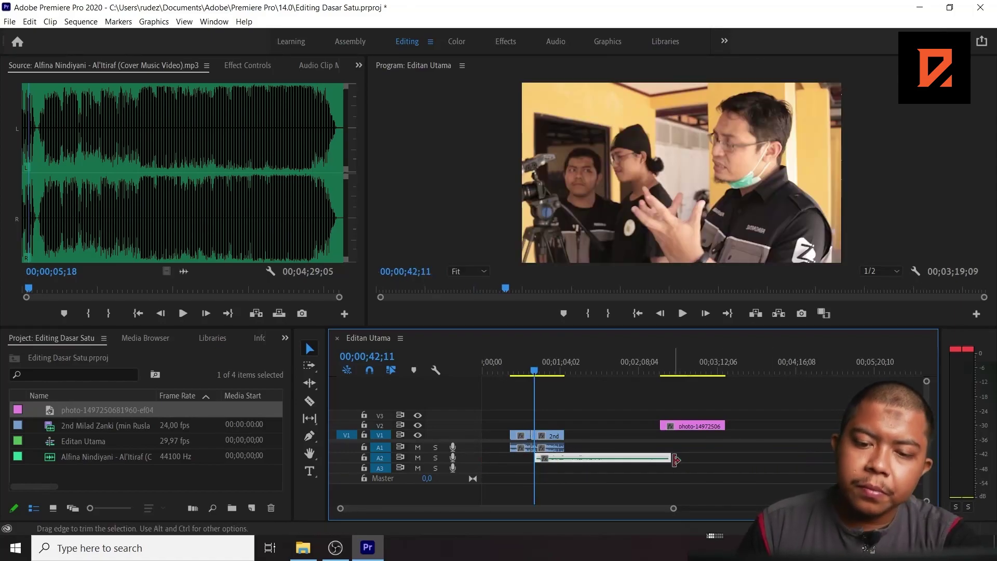
Split the A2 music clip with the Razor tool and move its second part further along the track, leaving a gap
click(310, 406)
click(613, 459)
key(v)
drag(637, 458, 666, 457)
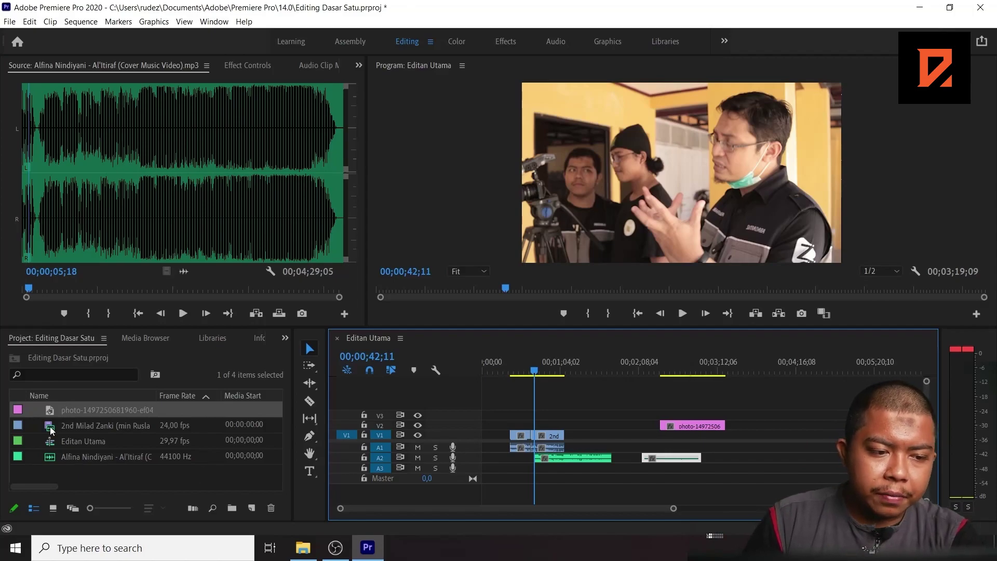
Delete both remaining video segments on V1 together with their linked audio
click(554, 437)
drag(627, 431, 526, 442)
key(Delete)
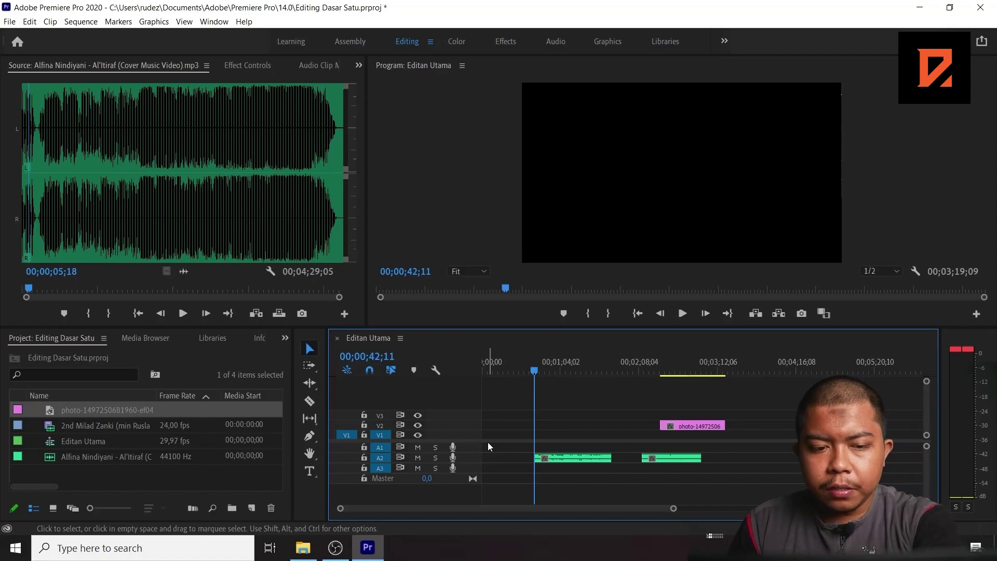
Place the full 2nd Milad Zanki video at the start of V1, scrub to 00;05;35;16, and delete the clip again
drag(49, 431, 483, 439)
drag(889, 370, 894, 370)
drag(673, 509, 935, 508)
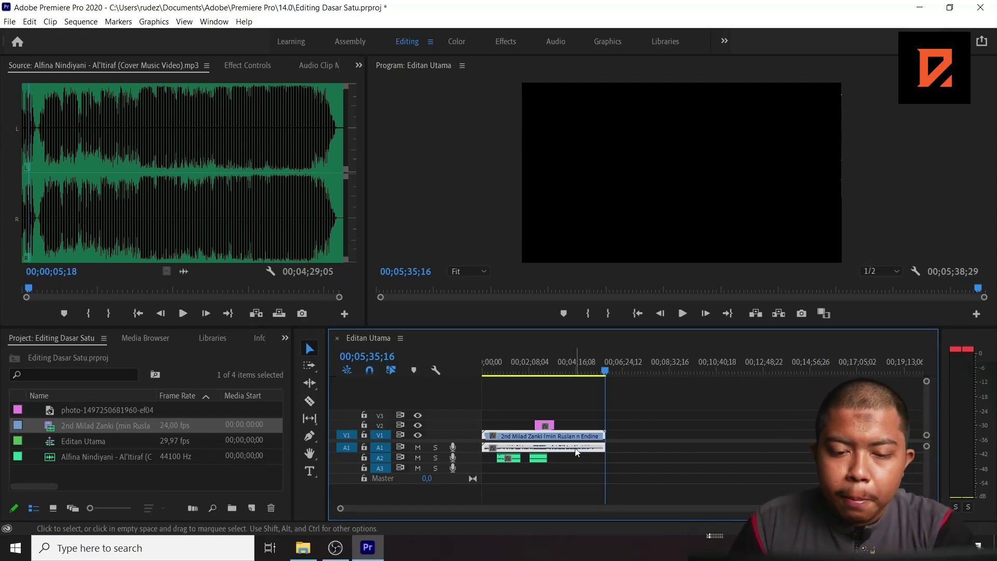
key(Delete)
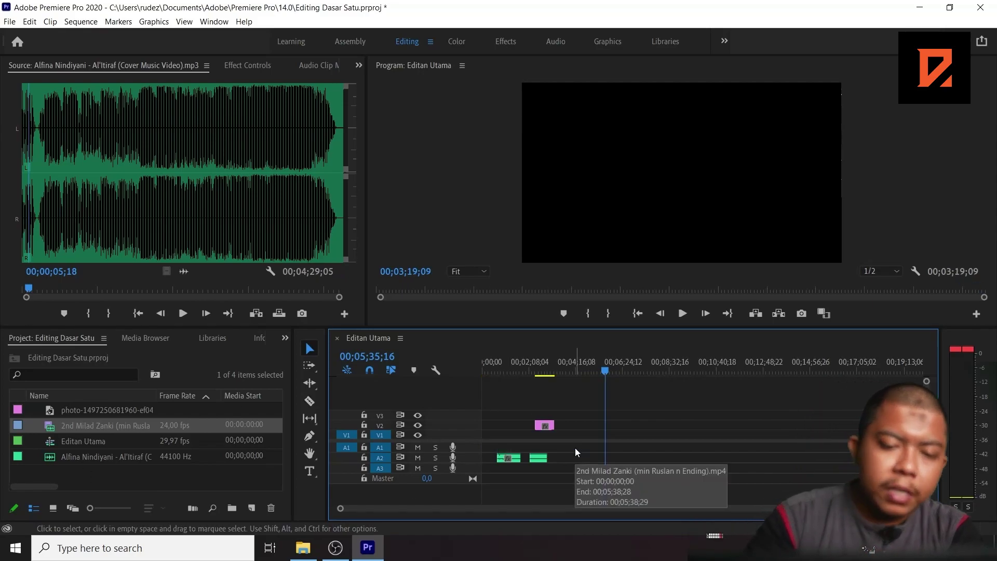
double_click(52, 426)
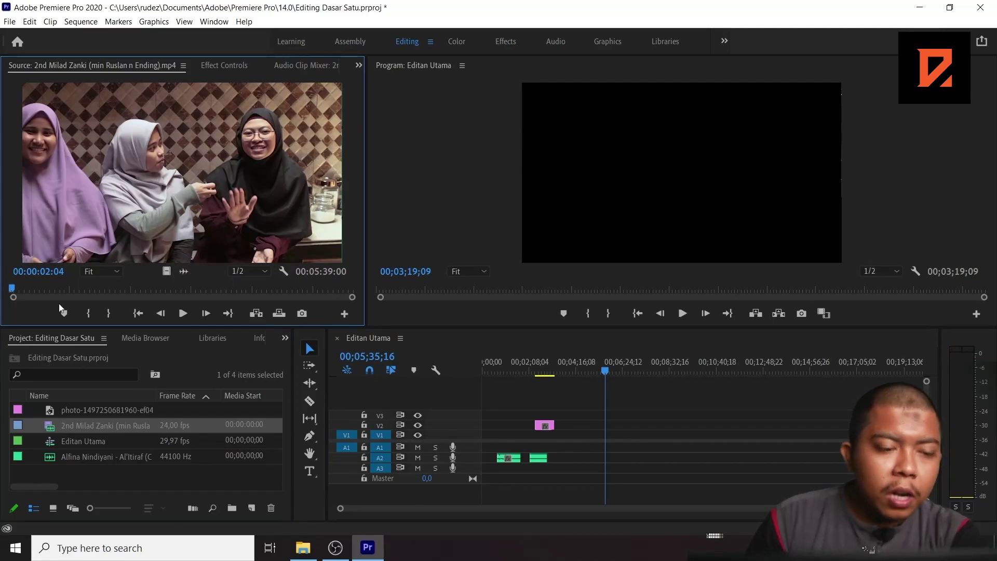
click(88, 290)
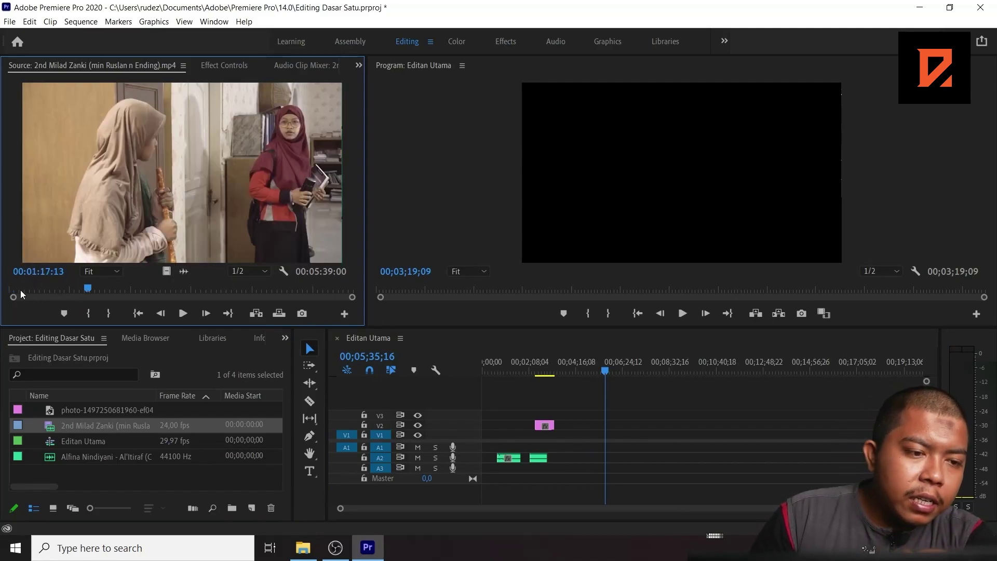
click(88, 312)
drag(89, 289, 98, 290)
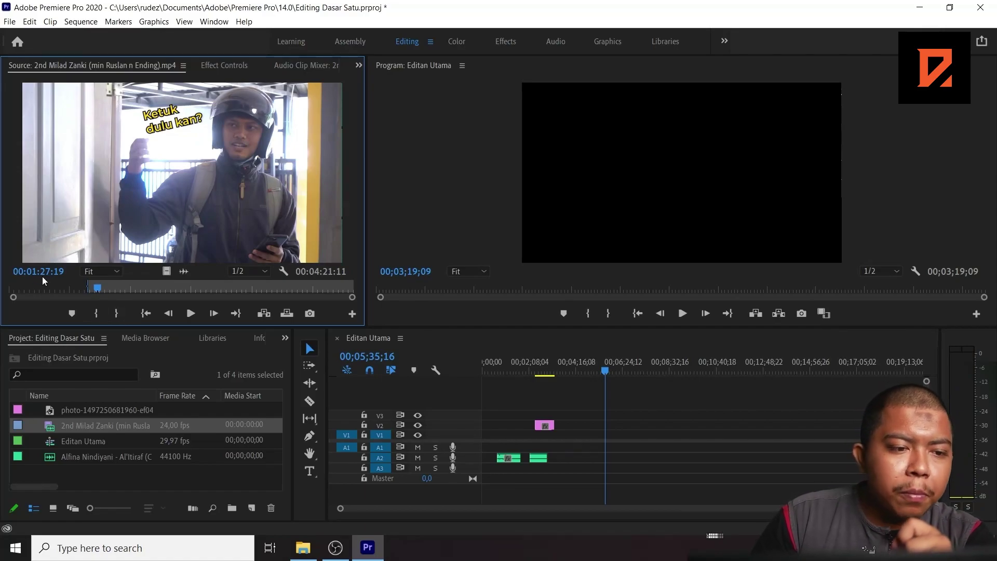
click(116, 311)
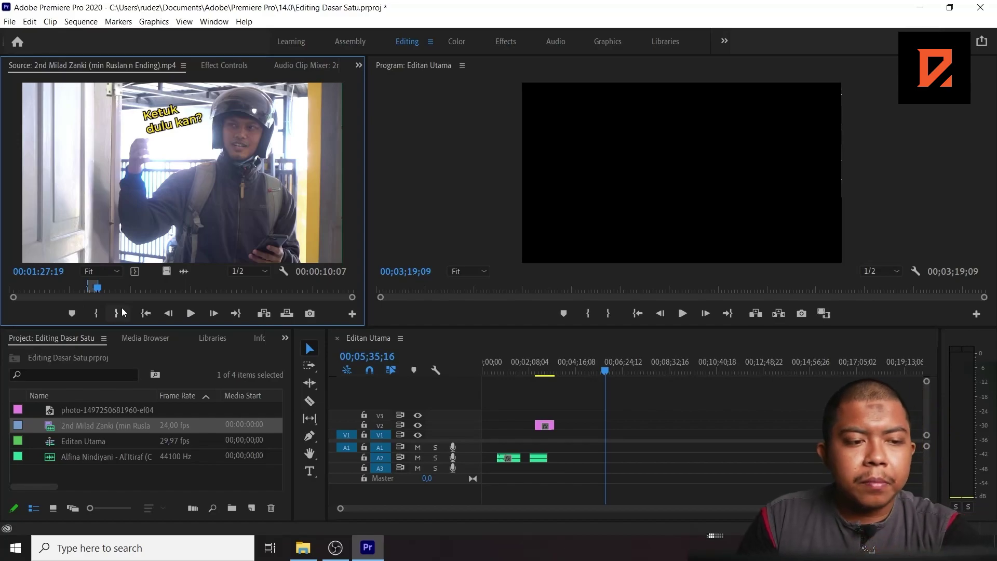
drag(349, 301, 266, 300)
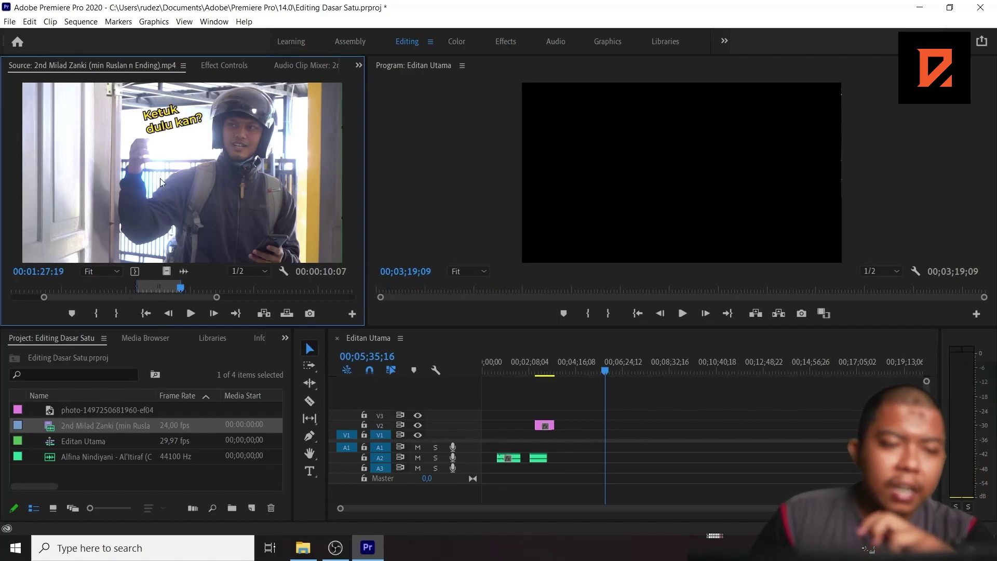
Place the marked source range with its audio at the start of V1 and A1, and scrub through it to 00;00;10;03
drag(232, 216, 481, 397)
drag(494, 428, 483, 445)
drag(593, 369, 468, 386)
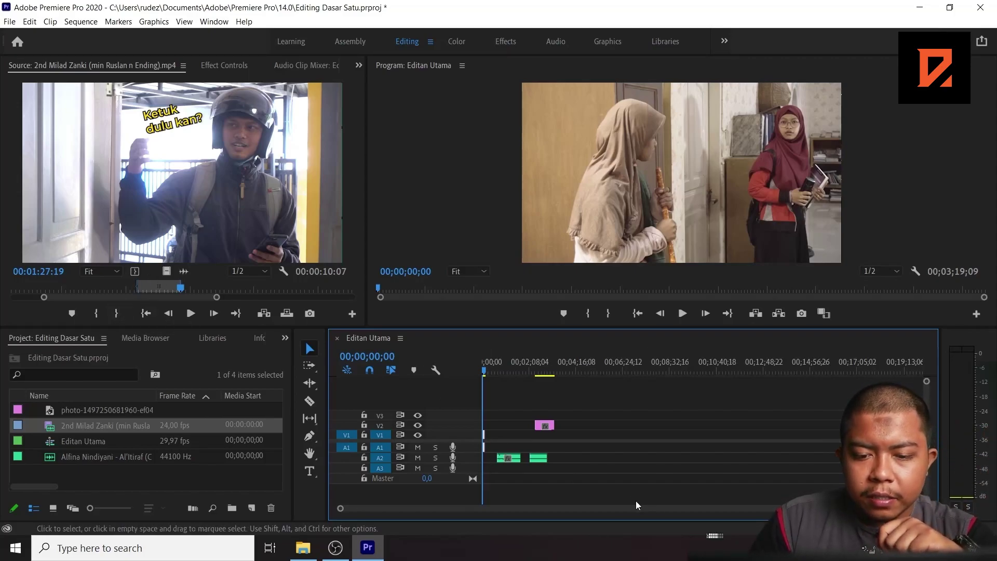
drag(918, 508, 686, 523)
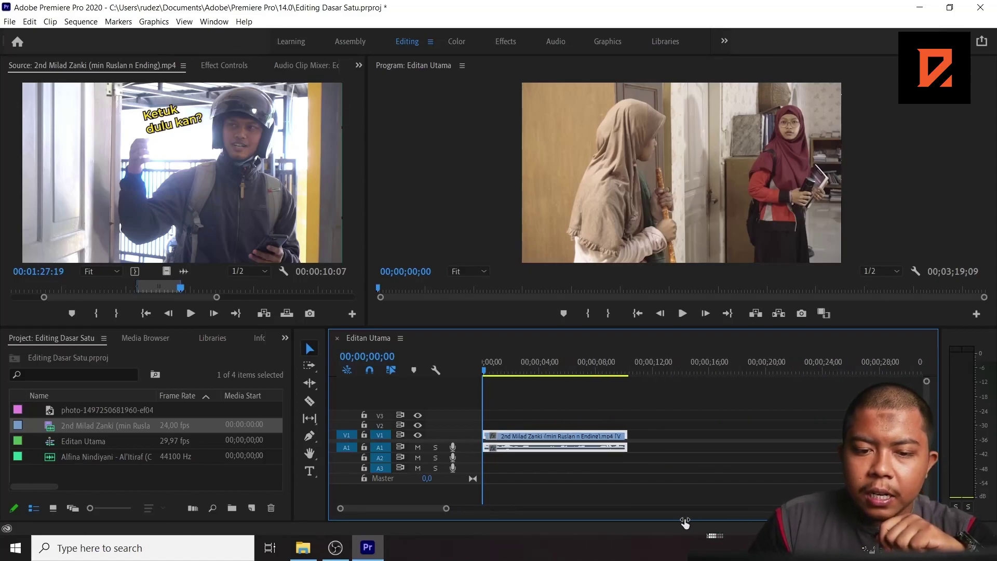
click(625, 375)
drag(625, 375, 628, 375)
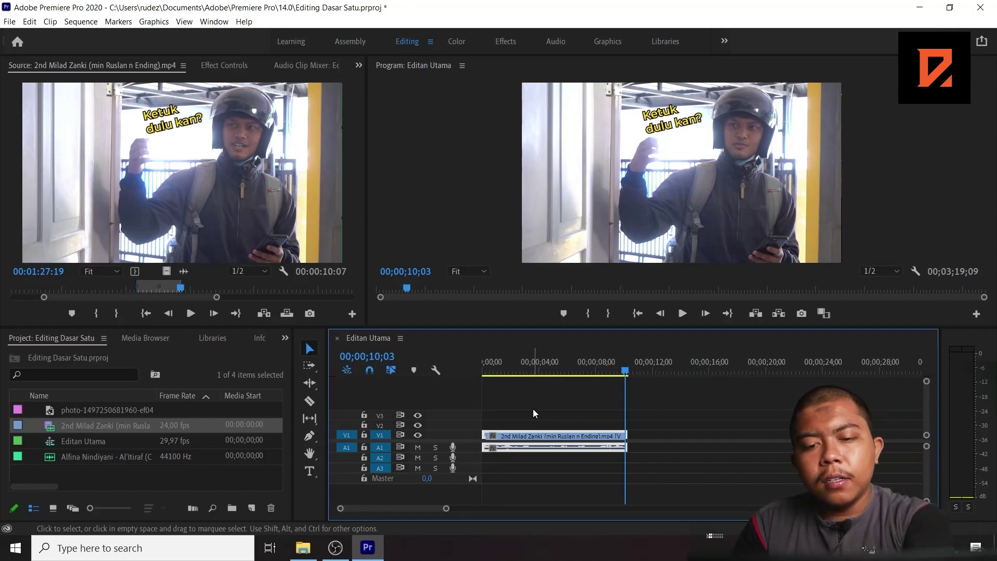
Replace the placed clip with only the audio of the marked source range at the start of A1, and play part of it
key(Delete)
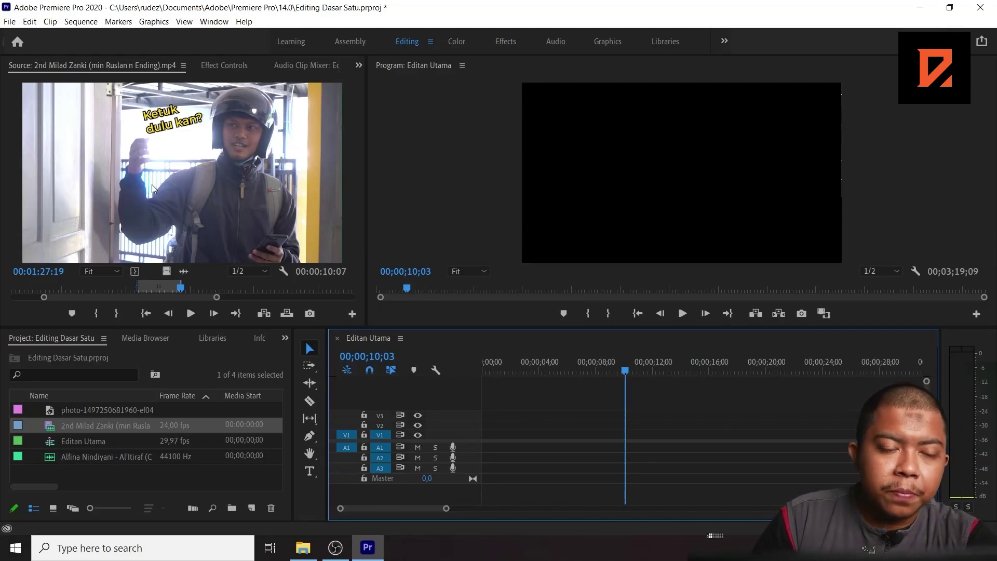
click(187, 271)
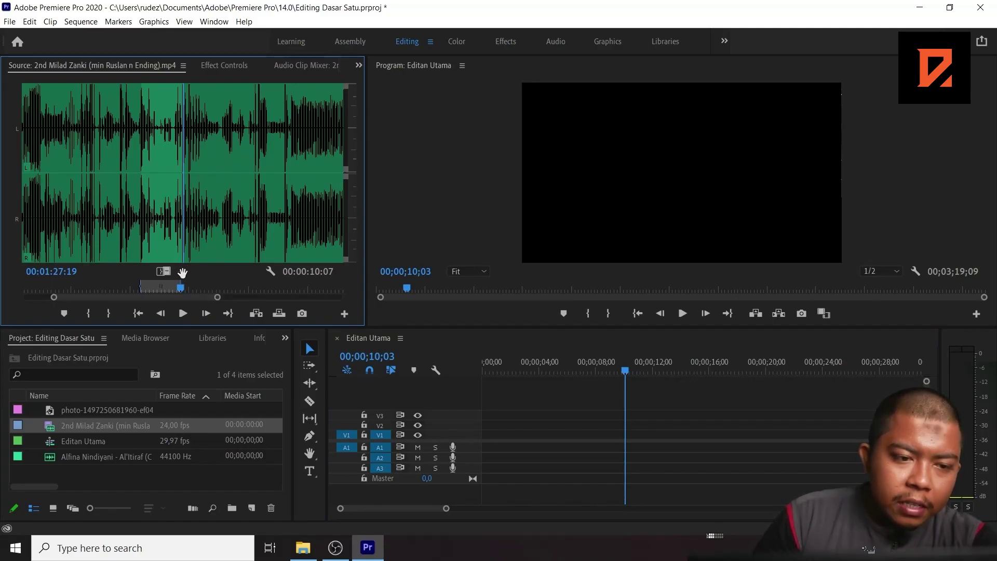
drag(361, 371, 484, 450)
drag(625, 371, 446, 400)
key(space)
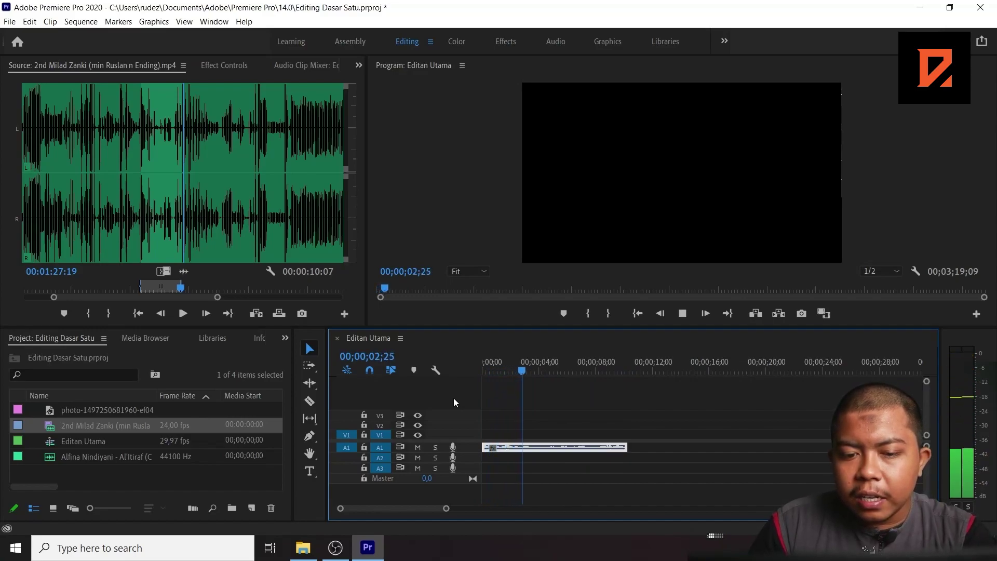
key(space)
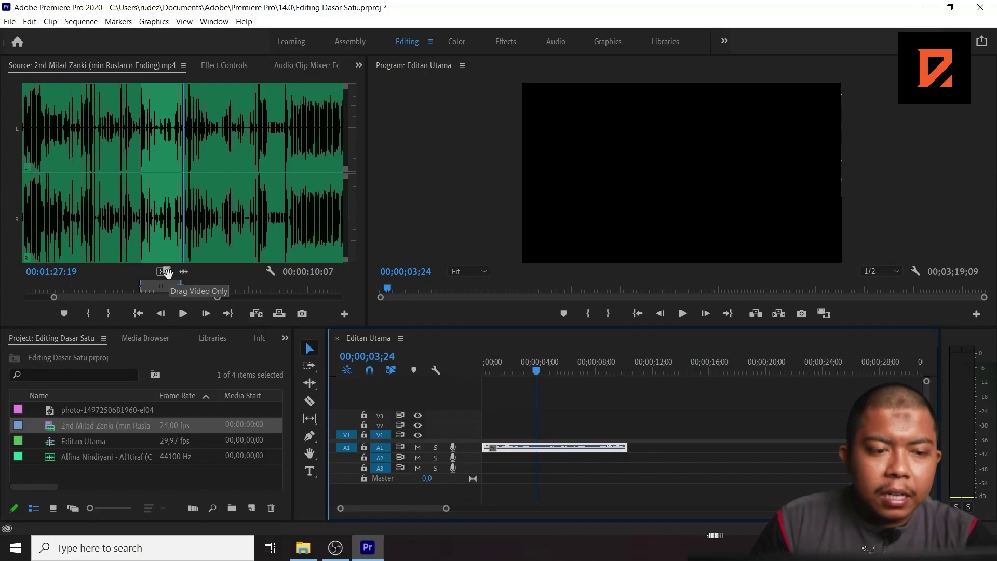
Replace the A1 audio with only the video of the marked source range at the start of V1, and play part of it
drag(504, 447, 201, 319)
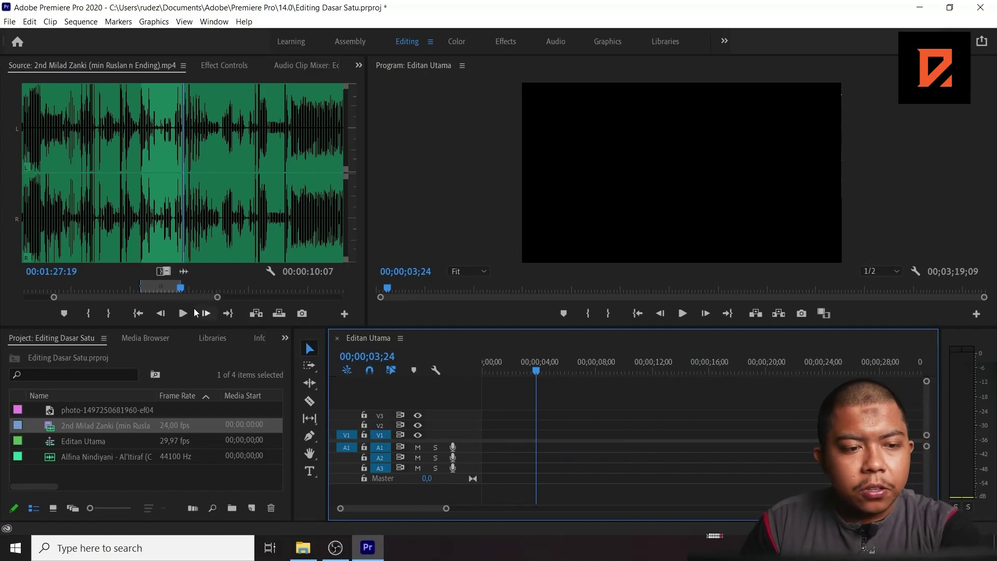
click(170, 274)
drag(171, 275, 496, 438)
drag(520, 375, 458, 377)
key(space)
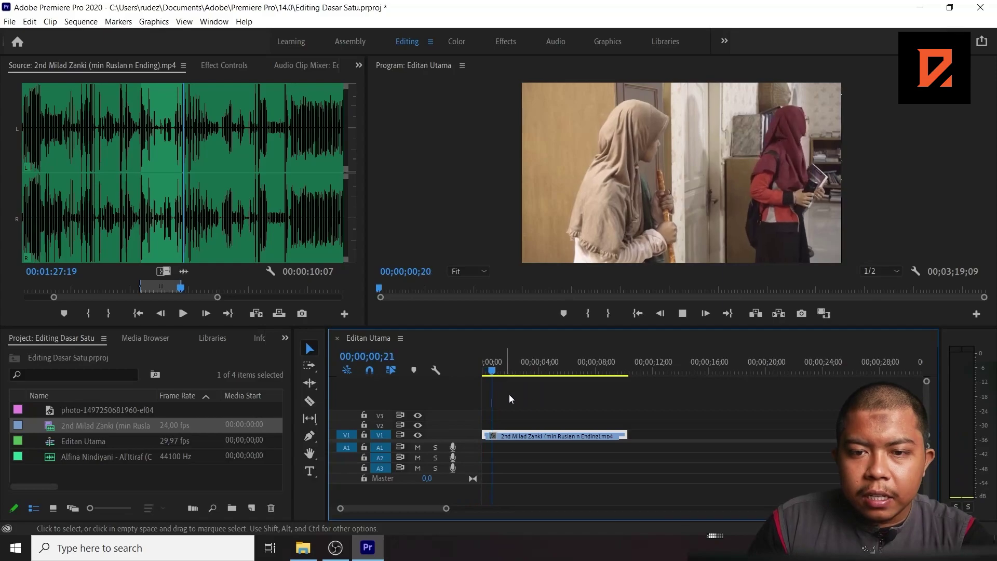
key(space)
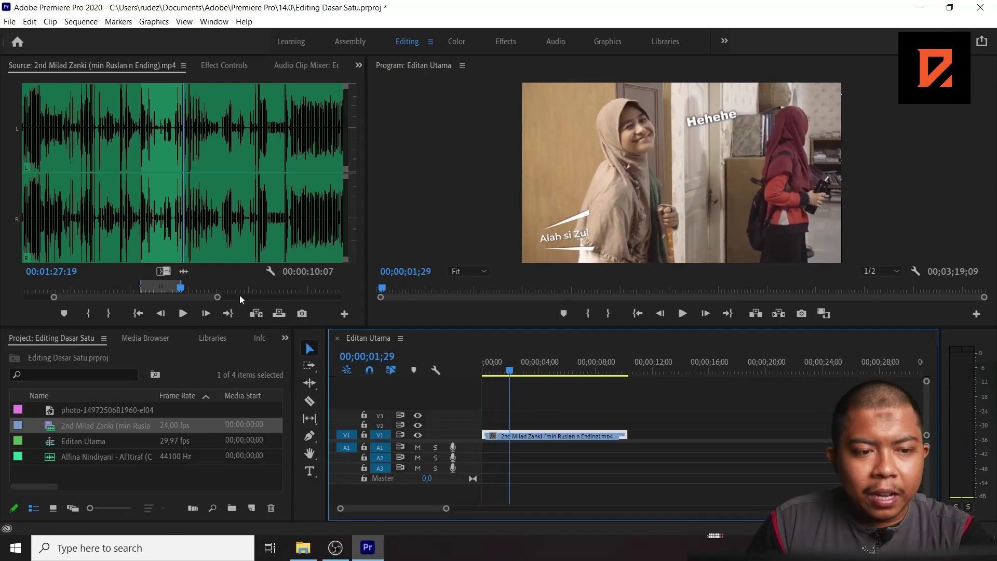
Replace the video-only clip with the full marked source range at the start of V1 and A1, and play it to 00;00;02;28
click(166, 272)
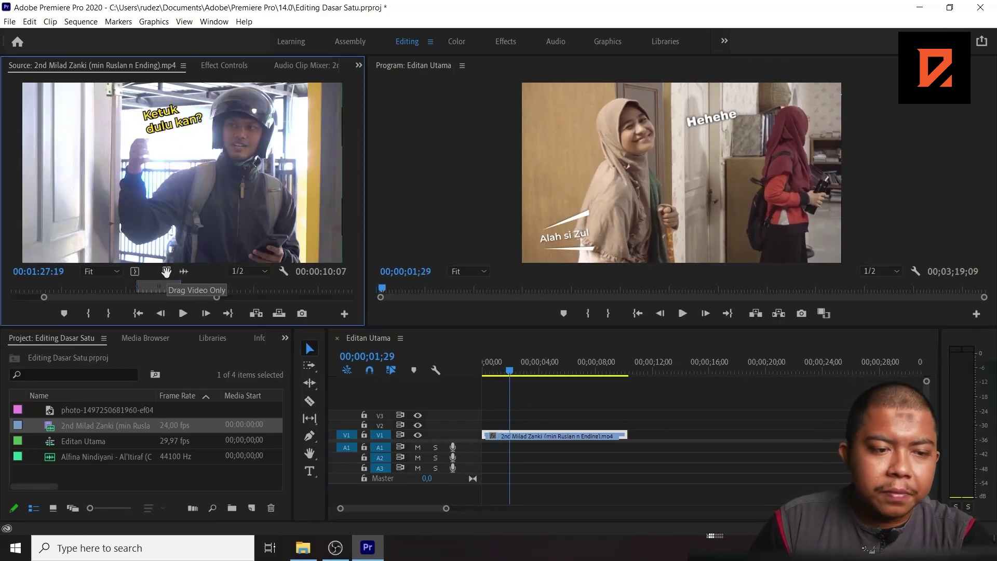
click(569, 435)
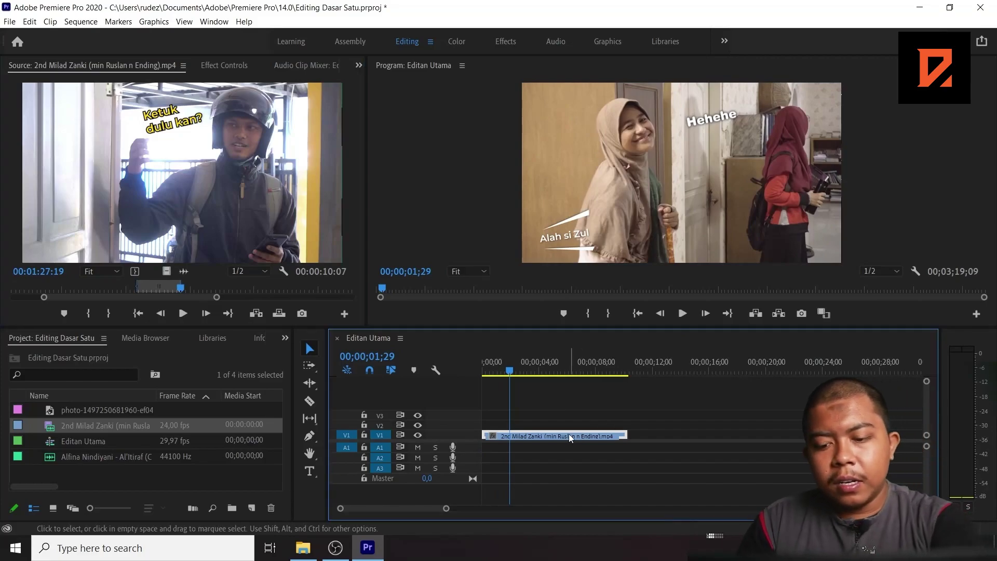
key(Delete)
drag(161, 175, 488, 440)
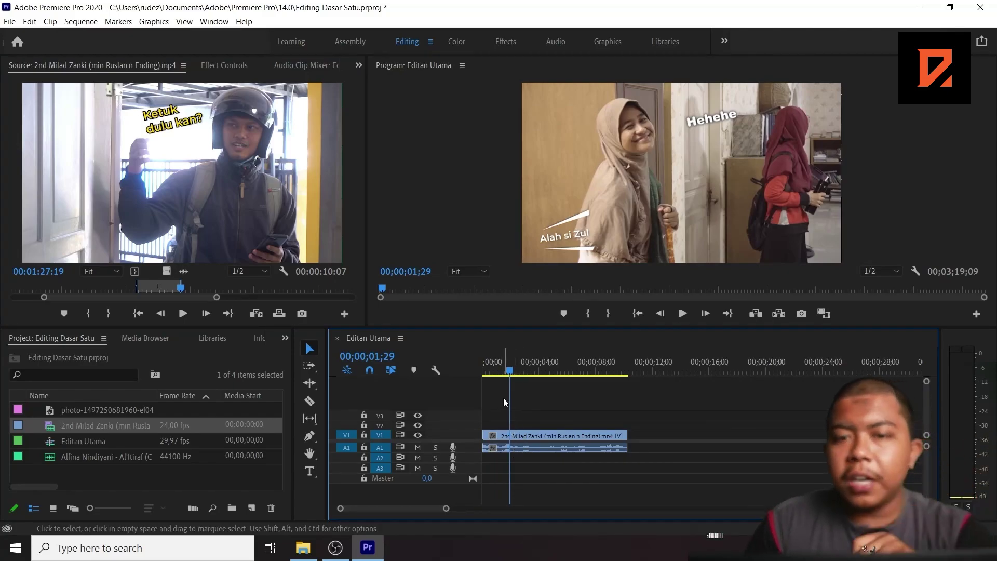
key(space)
key(space)
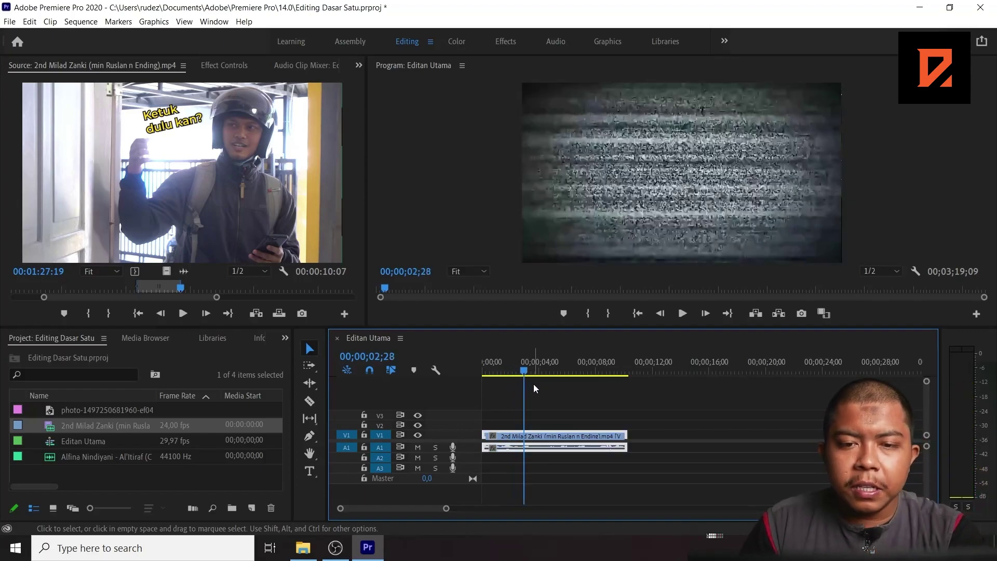
Delete the clip at the start of V1 and A1
drag(446, 508, 621, 512)
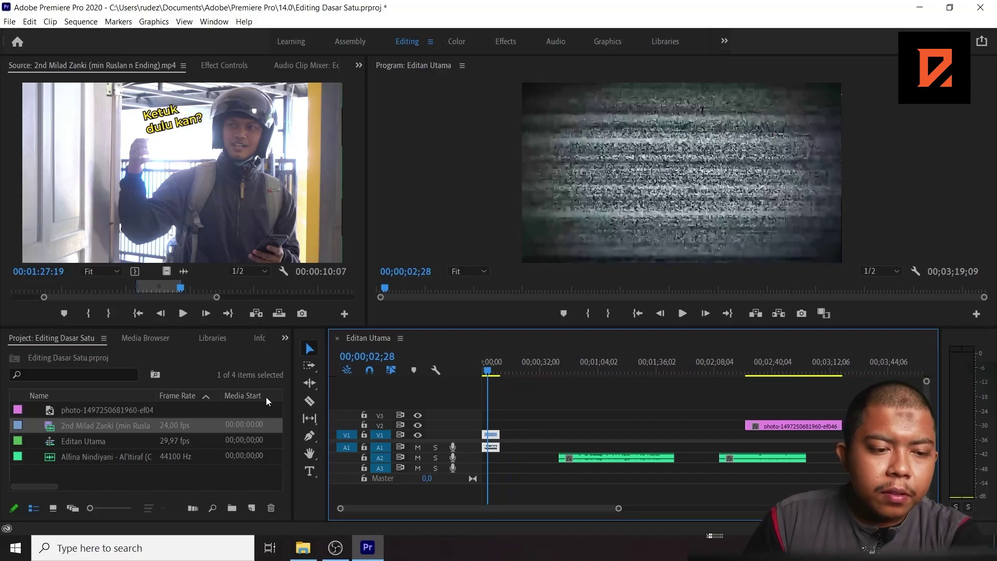
key(Delete)
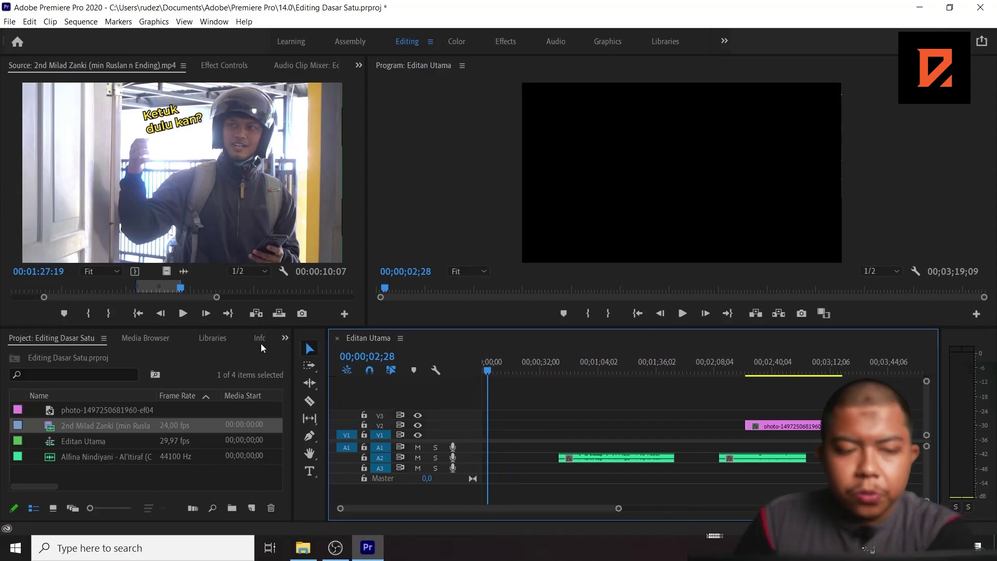
Open the fern photo in the Source monitor and extend its Out point to 00;00;06;16
double_click(108, 408)
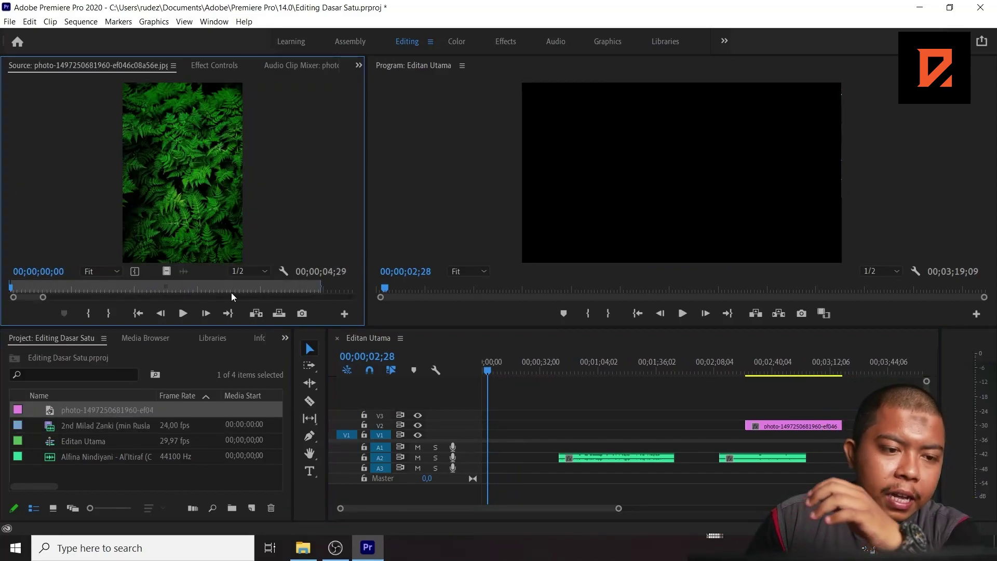
drag(323, 288, 381, 297)
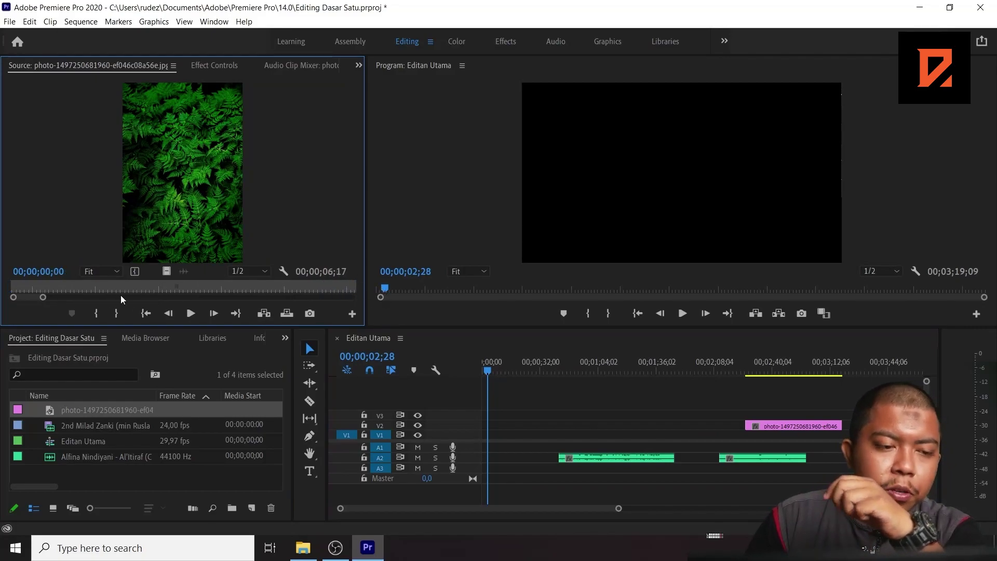
drag(45, 297, 385, 329)
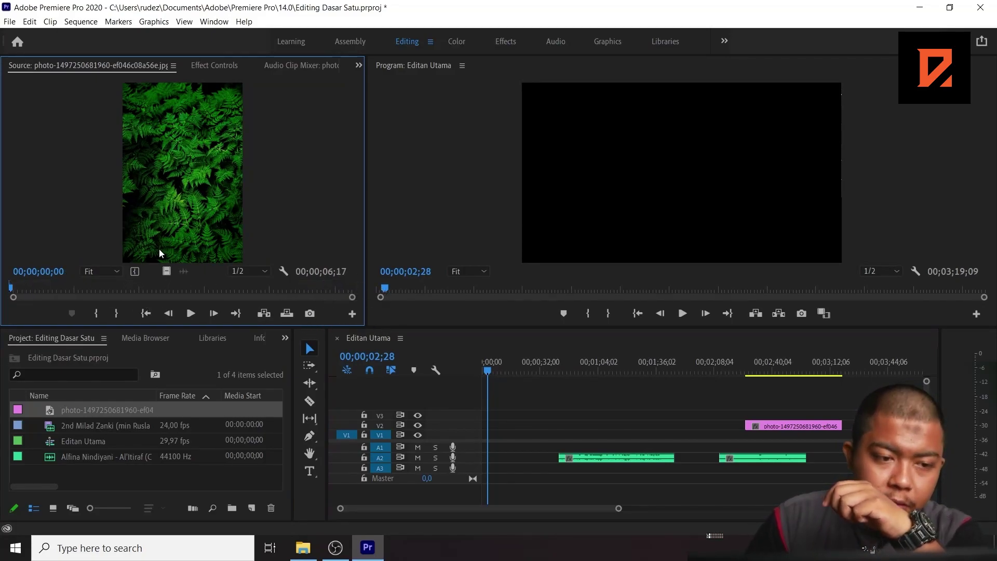
drag(29, 291, 120, 288)
Try placing the marked photo range on V1, and remove it again
drag(162, 216, 587, 439)
click(563, 437)
key(Delete)
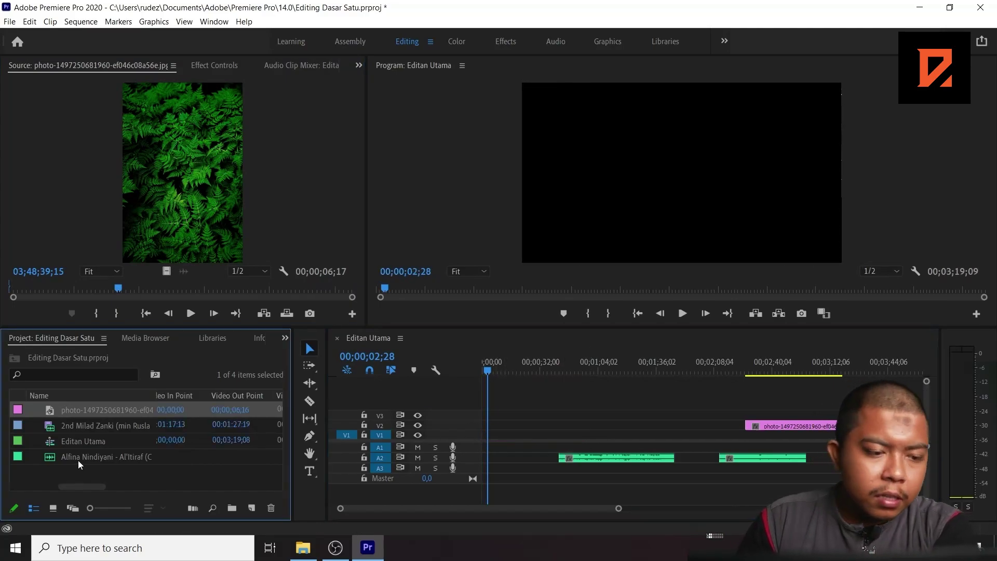
Mark the Al'Itiraf song from 00;00;17;28 to 00;01;21;00 in the Source monitor and place that range on A1 at about 00;00;02;28
double_click(78, 460)
click(45, 244)
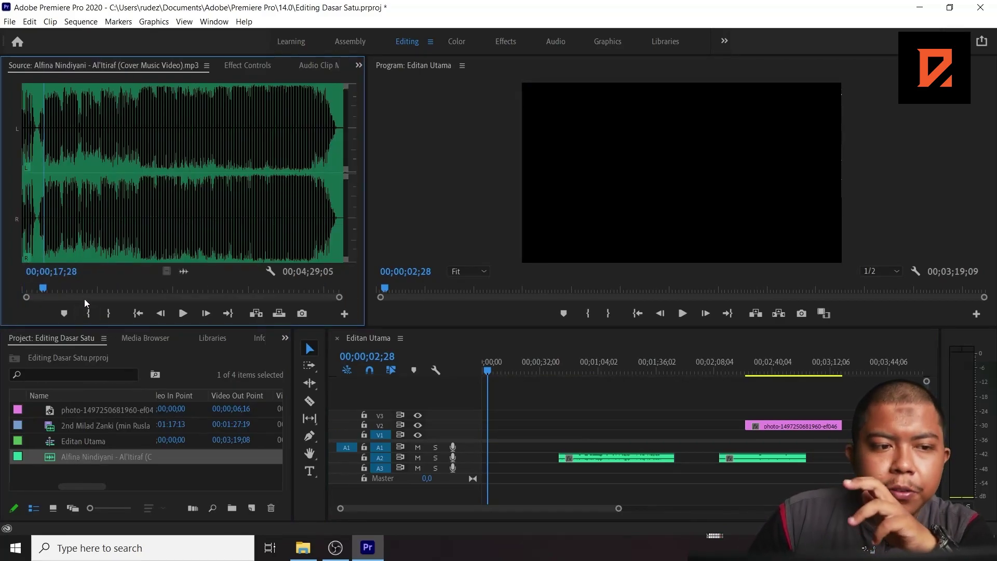
click(88, 313)
click(118, 239)
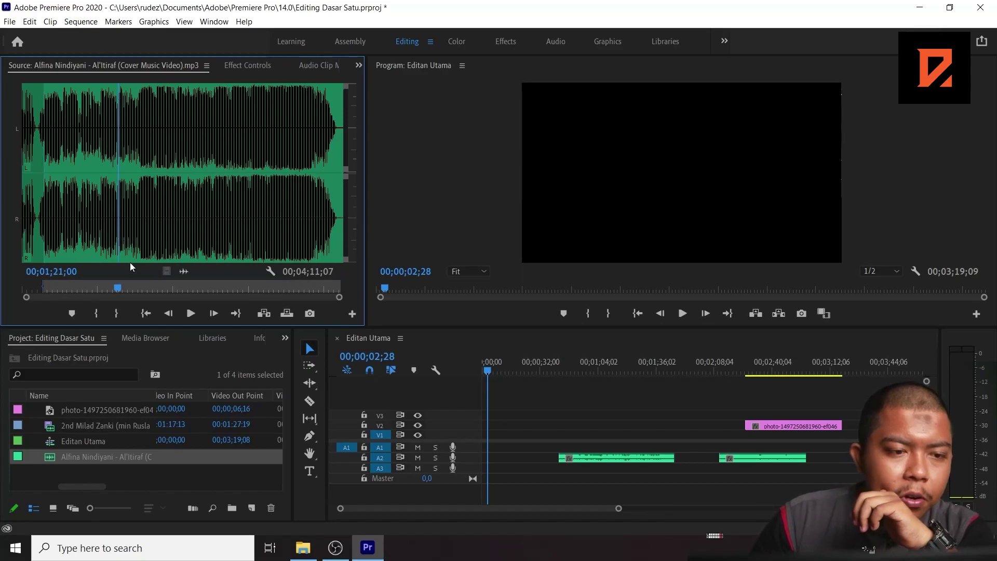
click(116, 313)
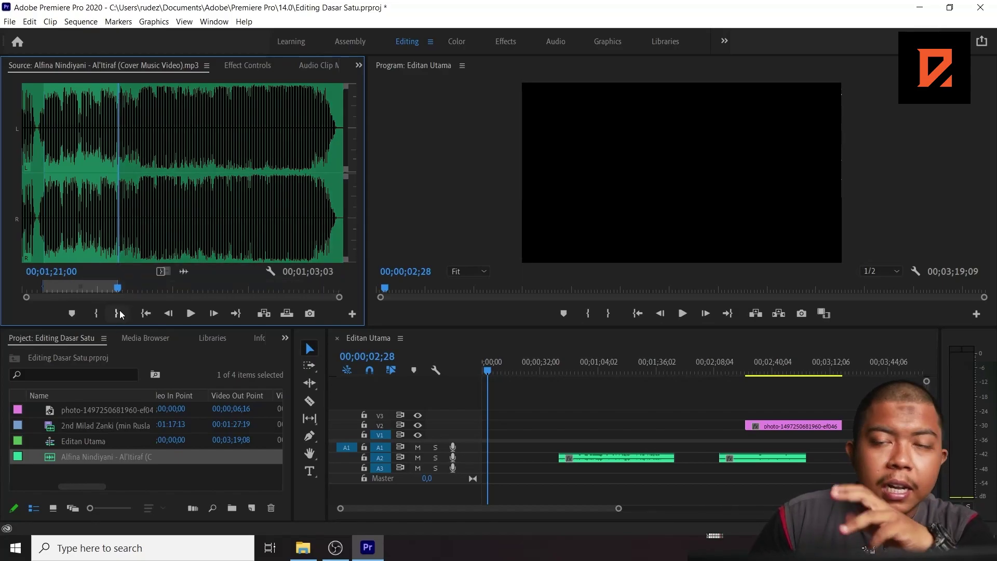
drag(183, 269, 490, 451)
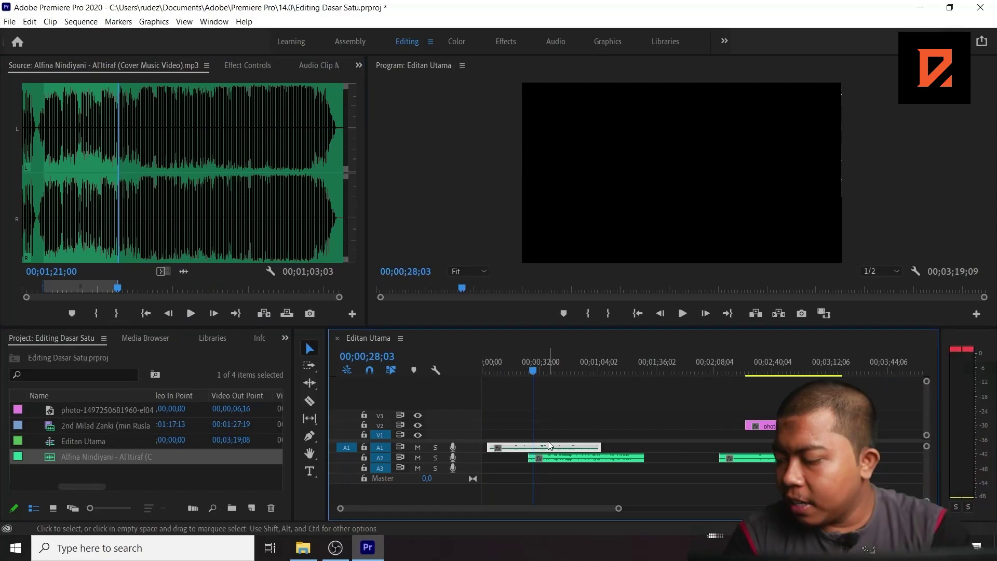